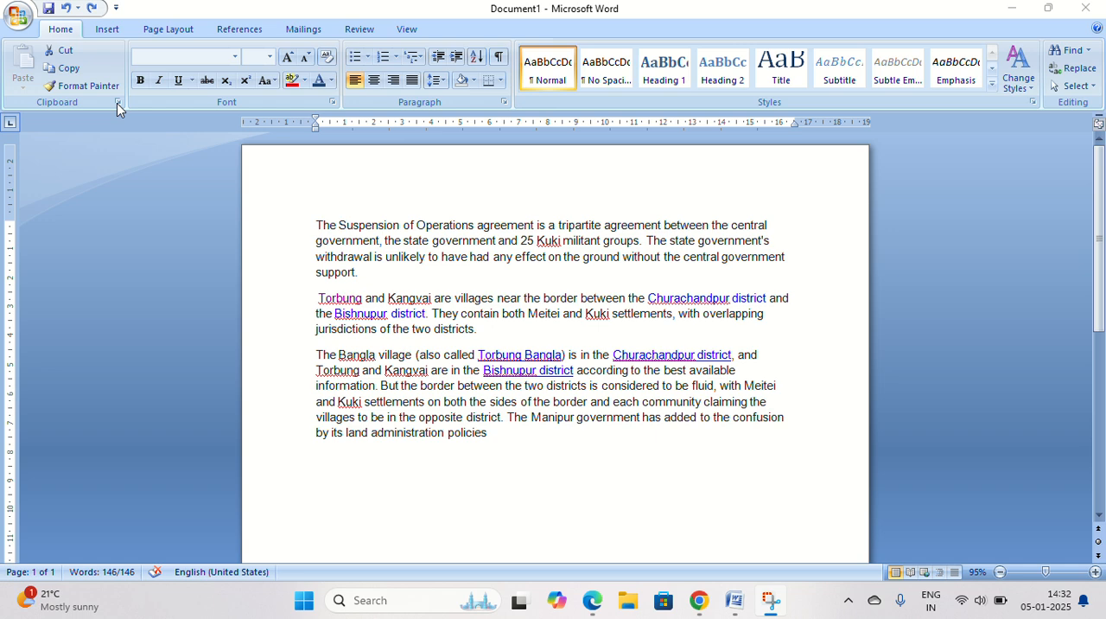
Open the Clipboard task pane.
key("ctrl+a")
left_click(117, 103)
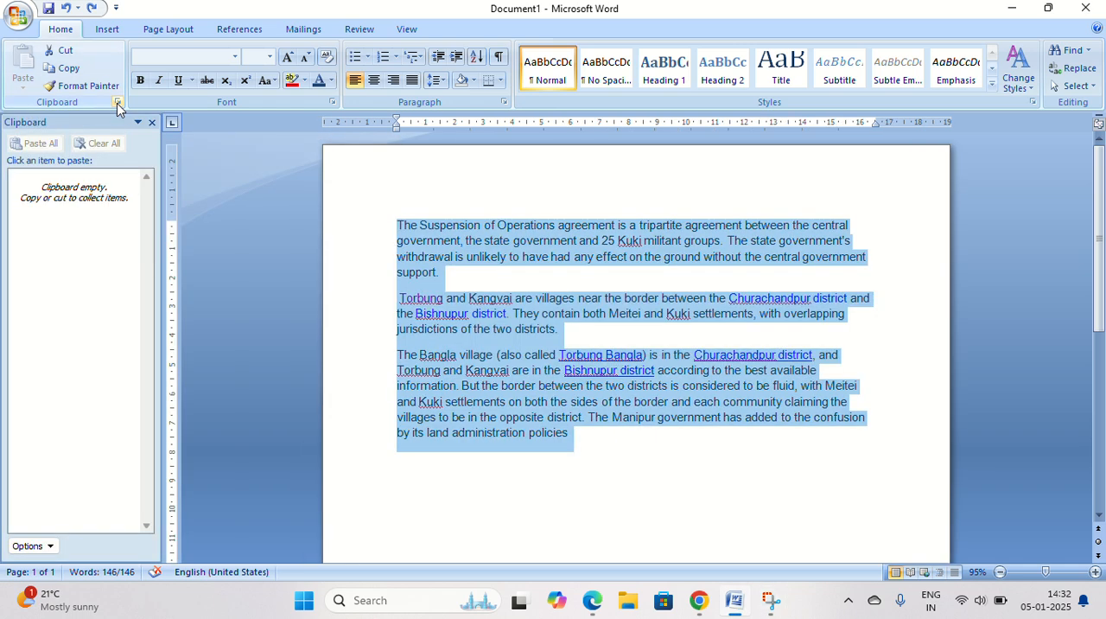
Copy the first paragraph, about the Suspension of Operations agreement, to the Office clipboard.
left_click(353, 259)
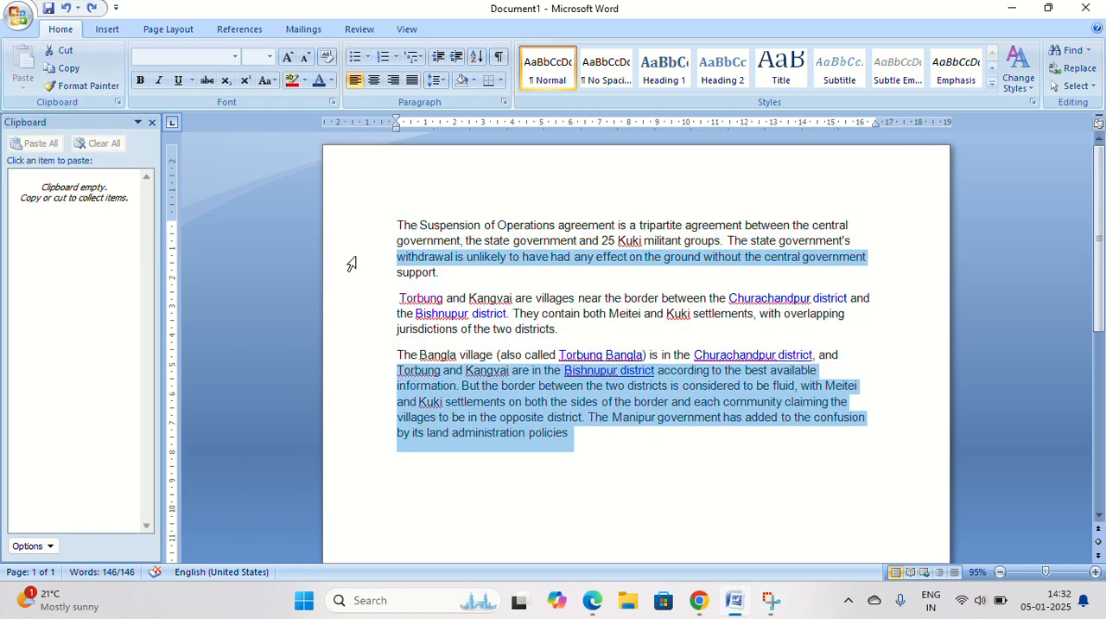
left_click(481, 280)
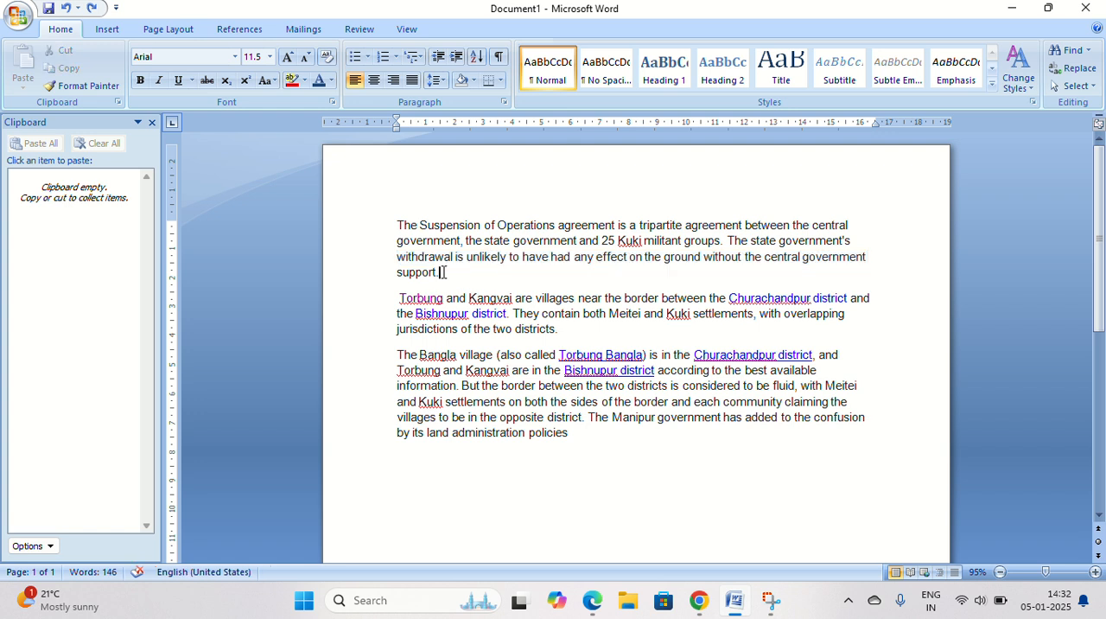
left_click_drag(442, 272, 409, 225)
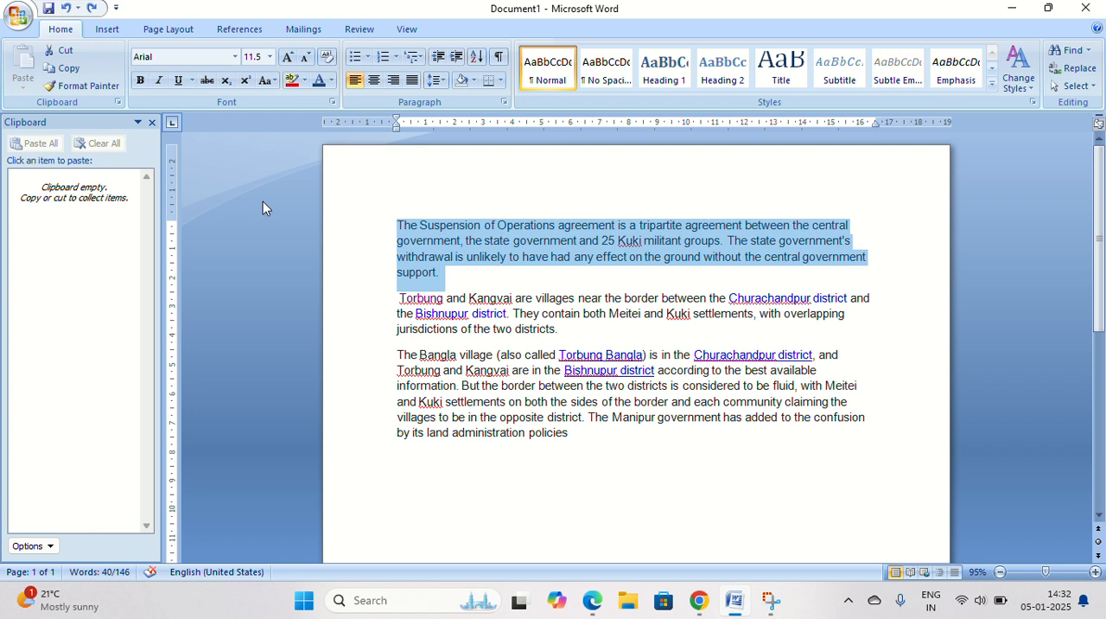
key("ctrl+c")
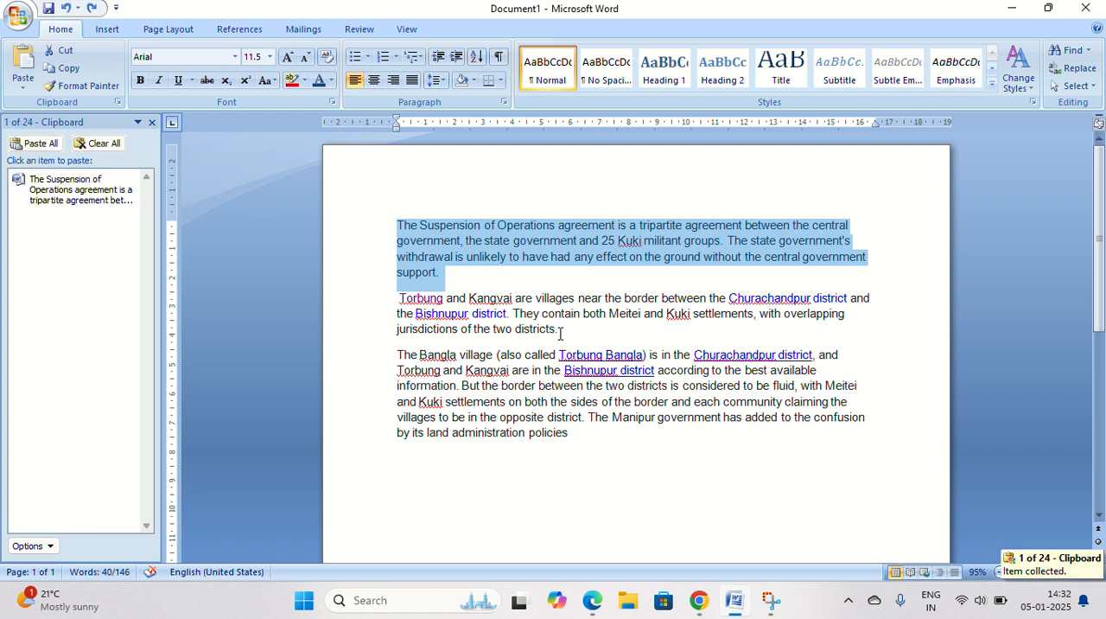
Copy the second paragraph, about Torbung and Kangvai, to the Office clipboard.
left_click_drag(561, 330, 399, 303)
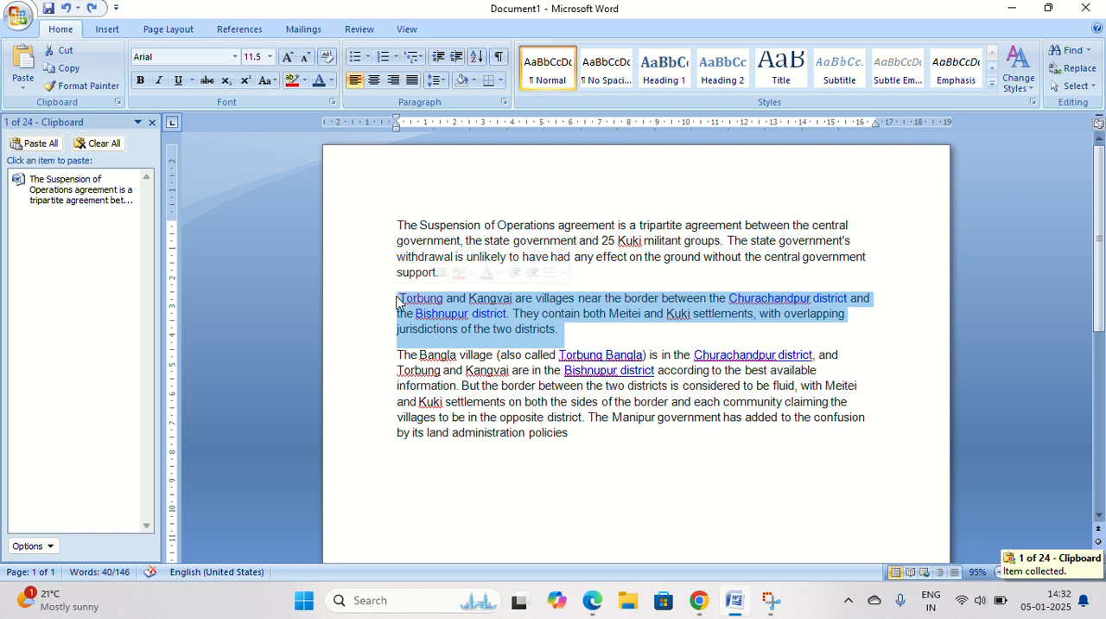
key("ctrl+c")
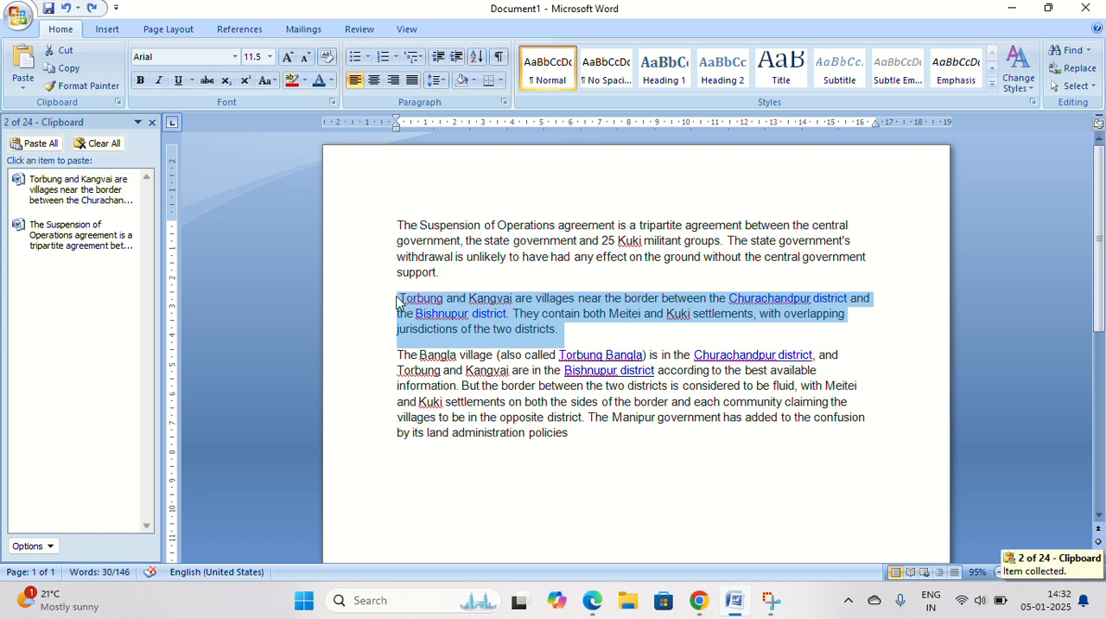
Copy the third paragraph, about the Bangla village, to the Office clipboard.
left_click_drag(578, 432, 403, 363)
key("ctrl+c")
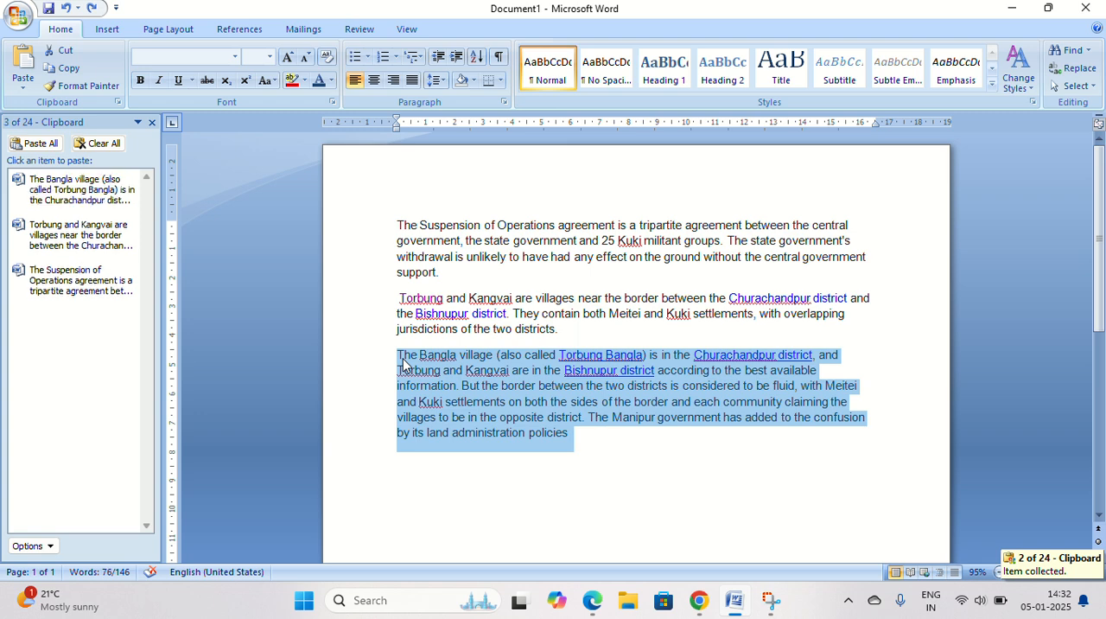
Select all the document text and delete it.
left_click(343, 291)
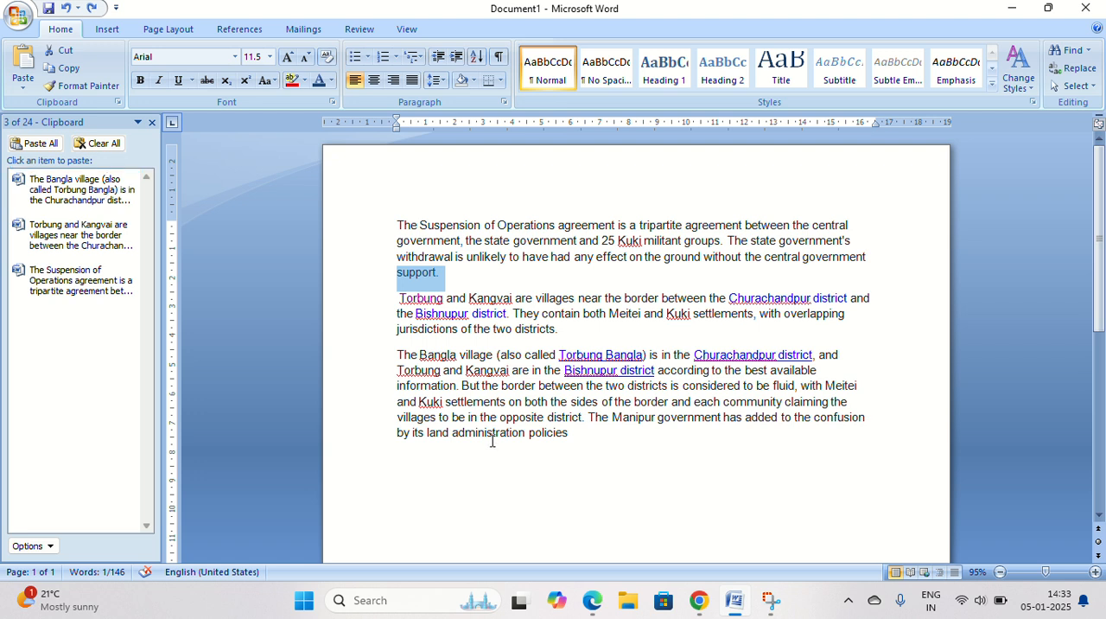
left_click(365, 387)
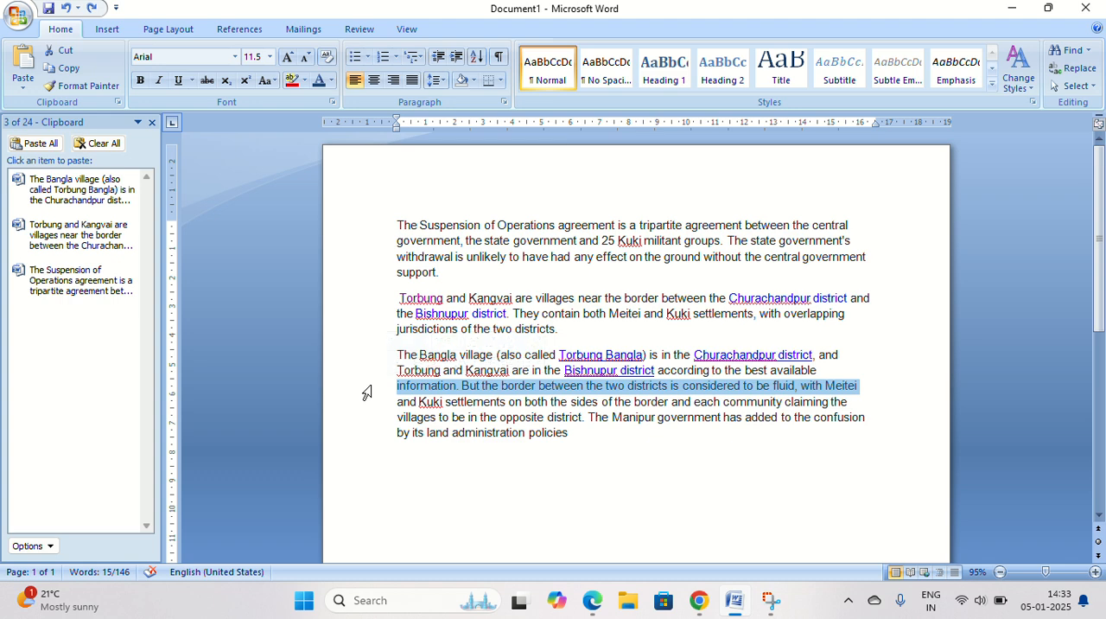
triple_click(344, 282)
key("Delete")
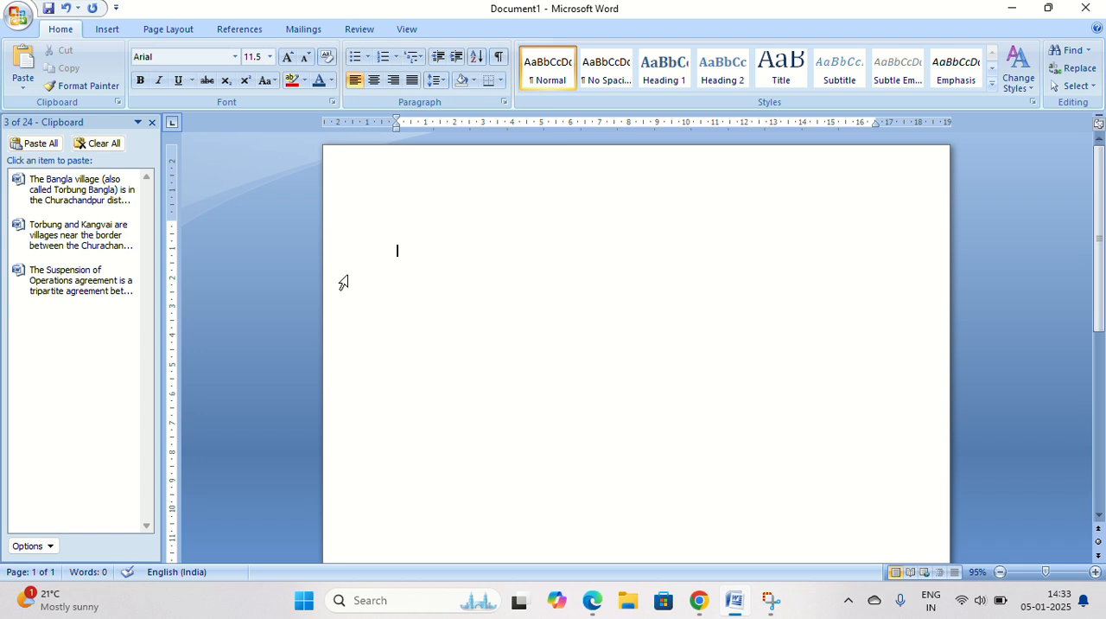
Paste the collected items one by one in the order Bangla, Torbung and Suspension paragraphs.
left_click(131, 192)
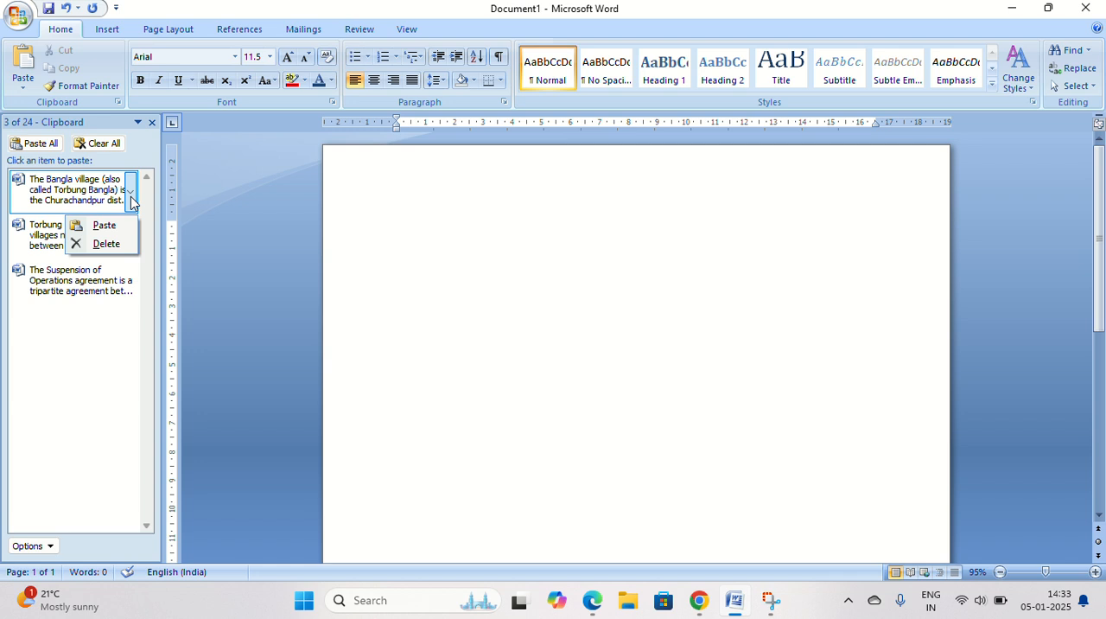
left_click(114, 224)
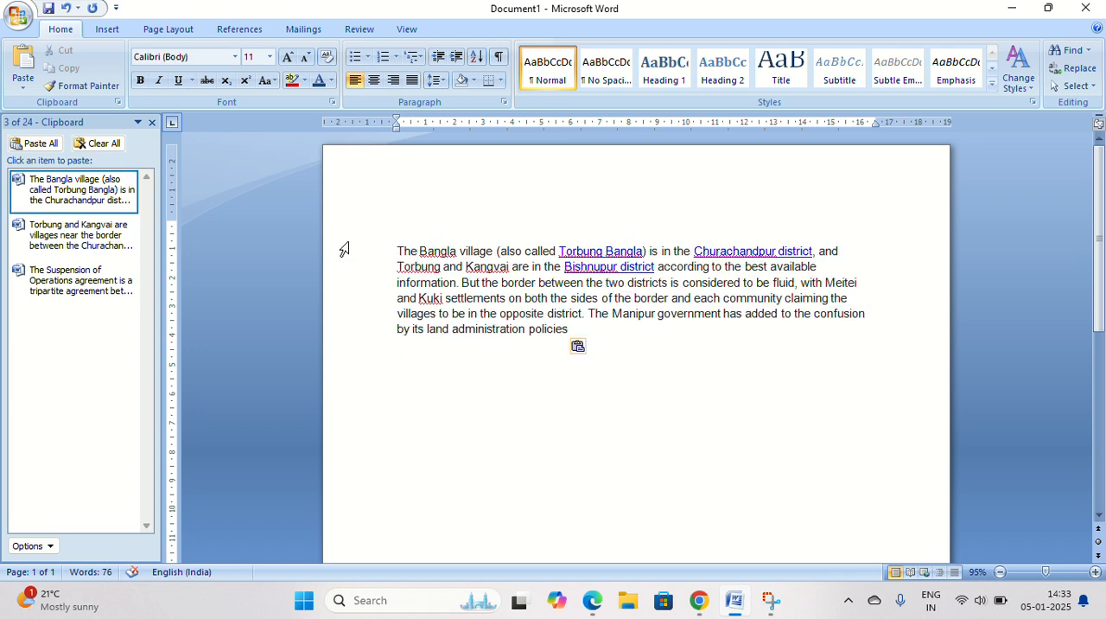
left_click(97, 239)
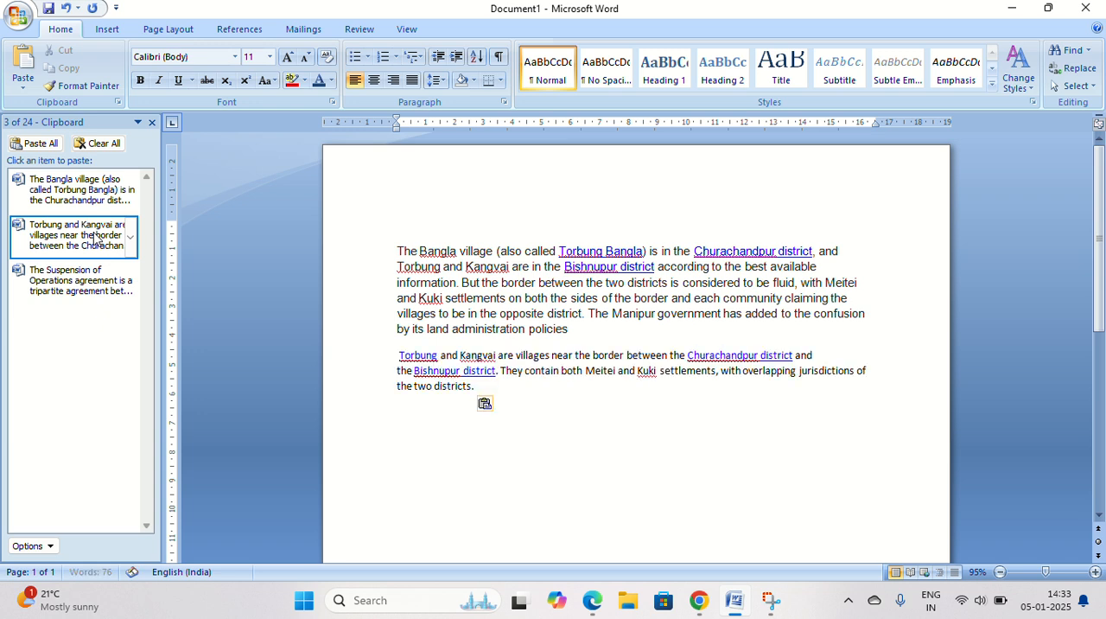
left_click(59, 286)
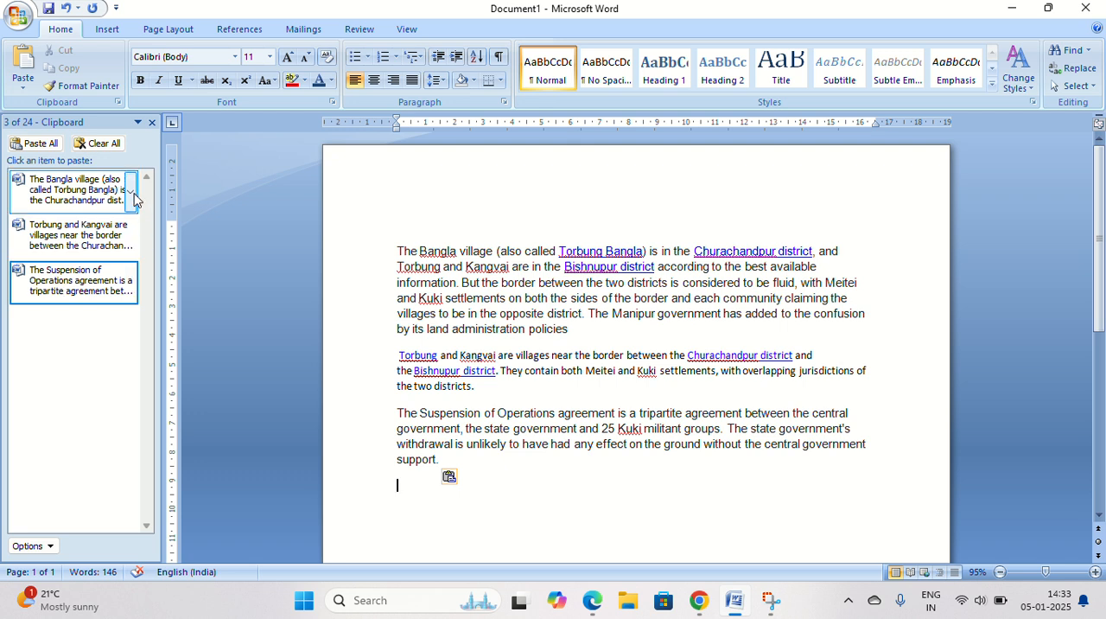
Delete all the text in the document.
left_click(131, 197)
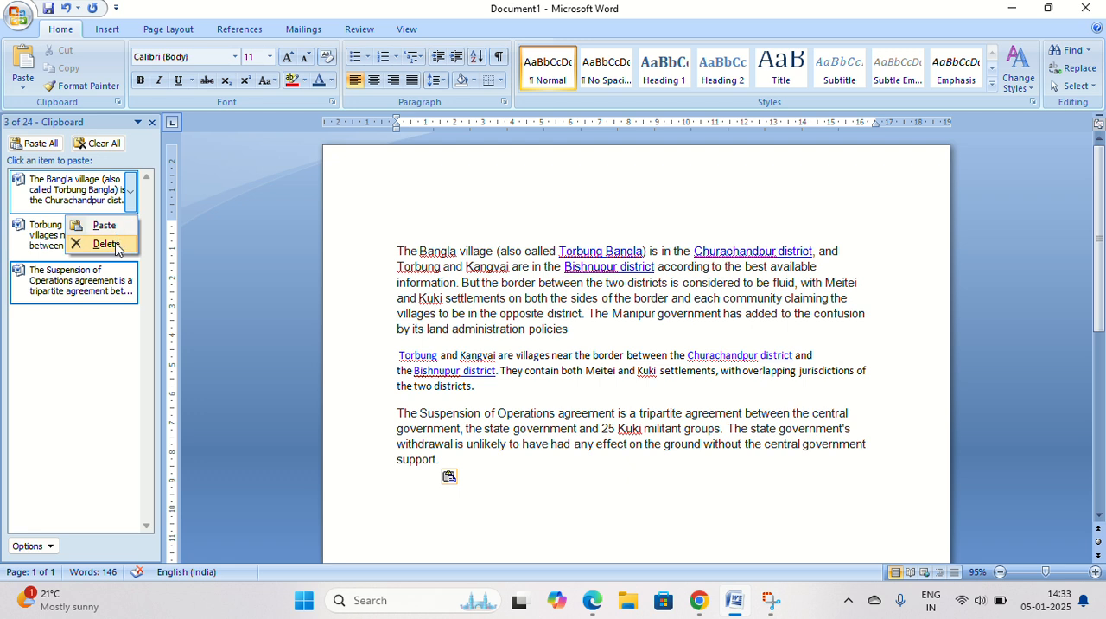
left_click(132, 197)
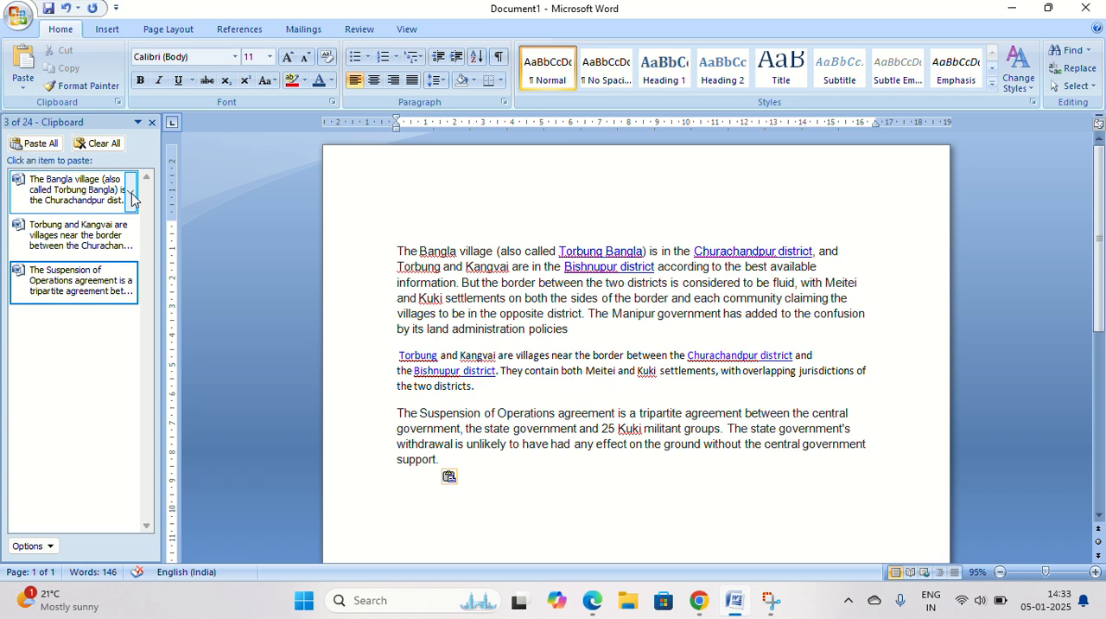
key("ctrl+a")
left_click(283, 327)
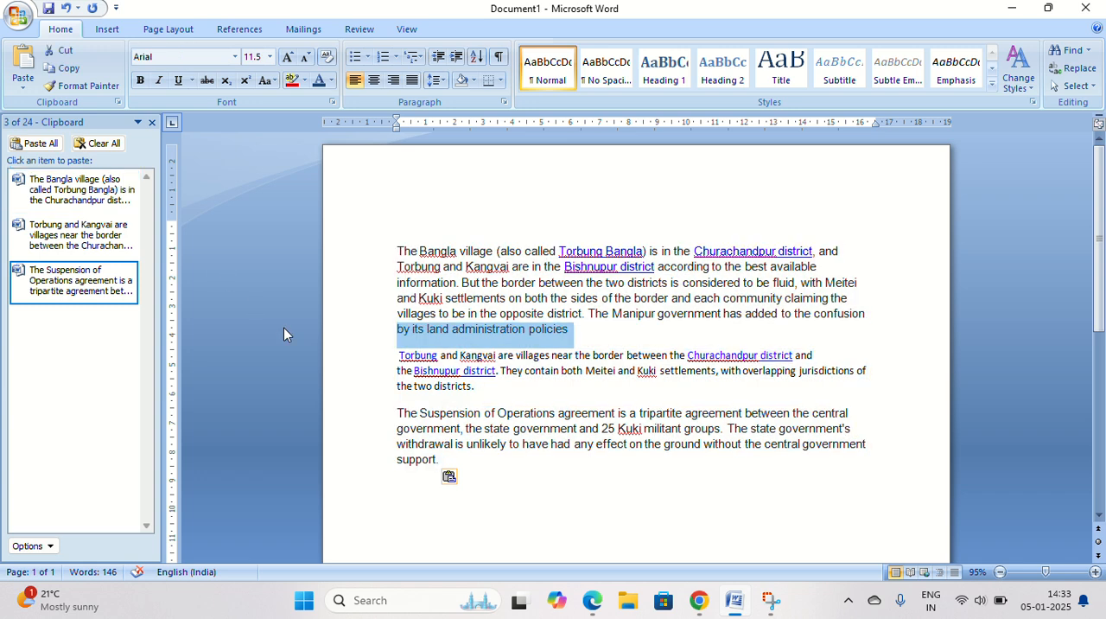
key("Delete")
key("ctrl+a")
key("Delete")
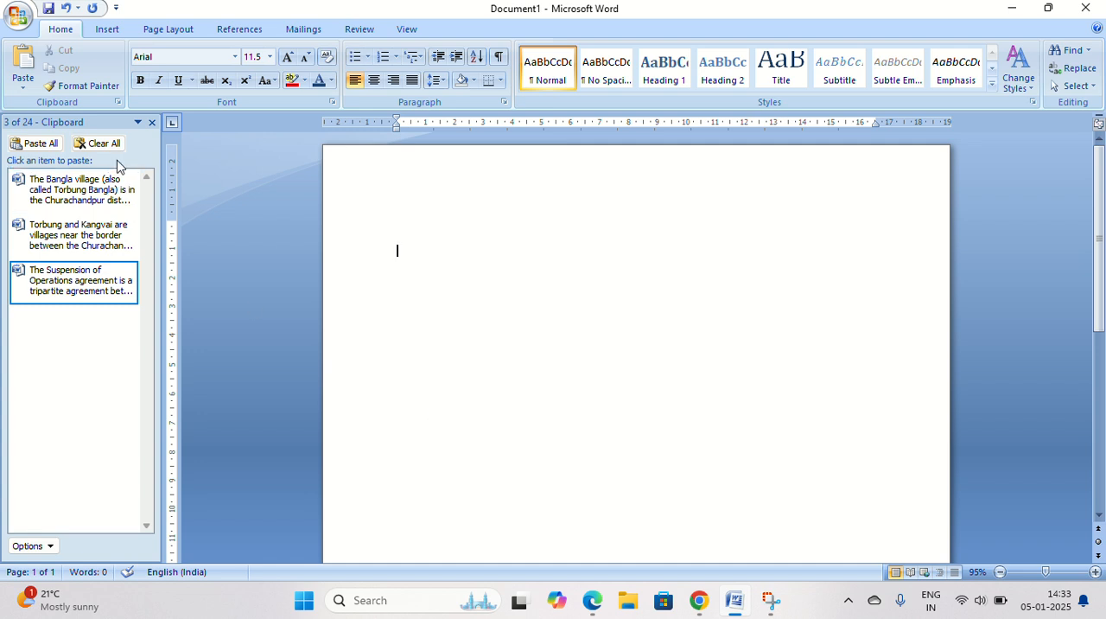
Paste the collected items one by one in the order Suspension, Torbung and Bangla paragraphs.
left_click(130, 282)
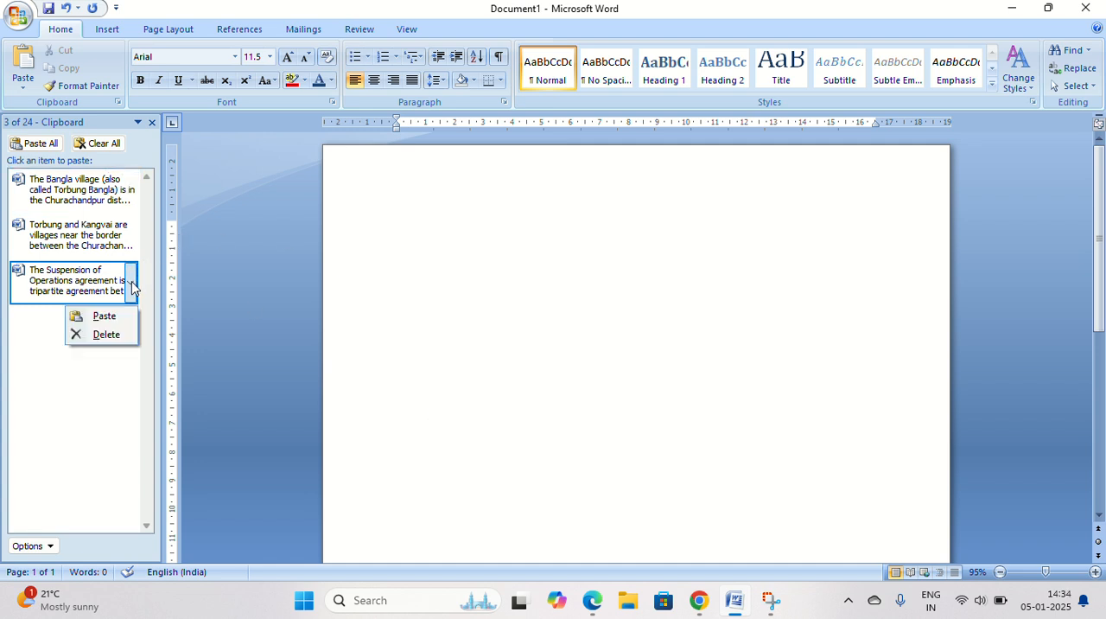
left_click(103, 317)
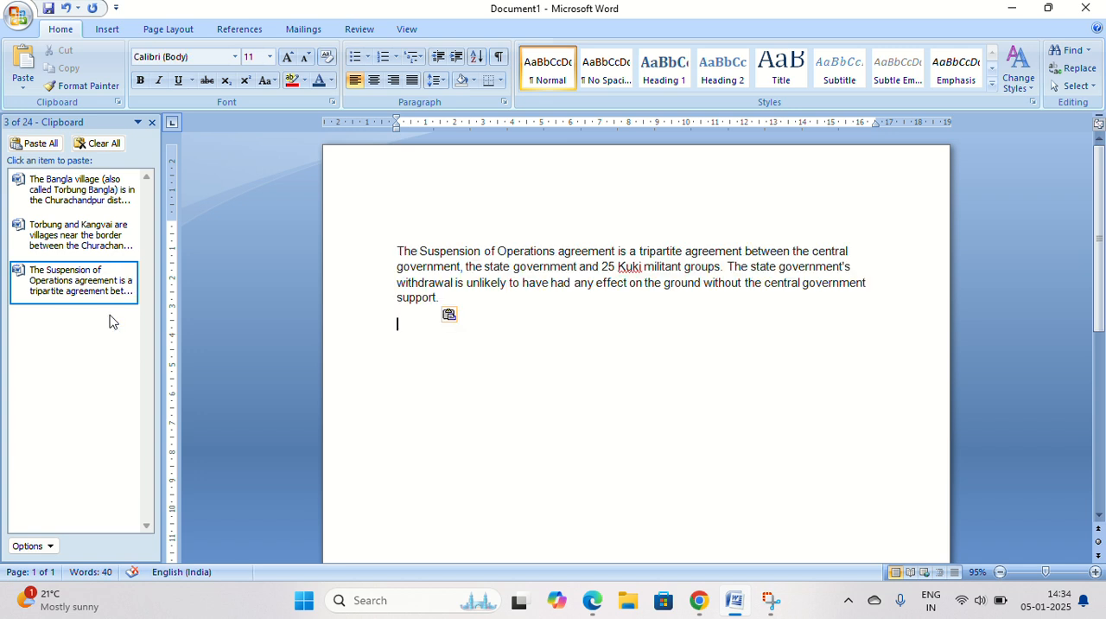
left_click(131, 236)
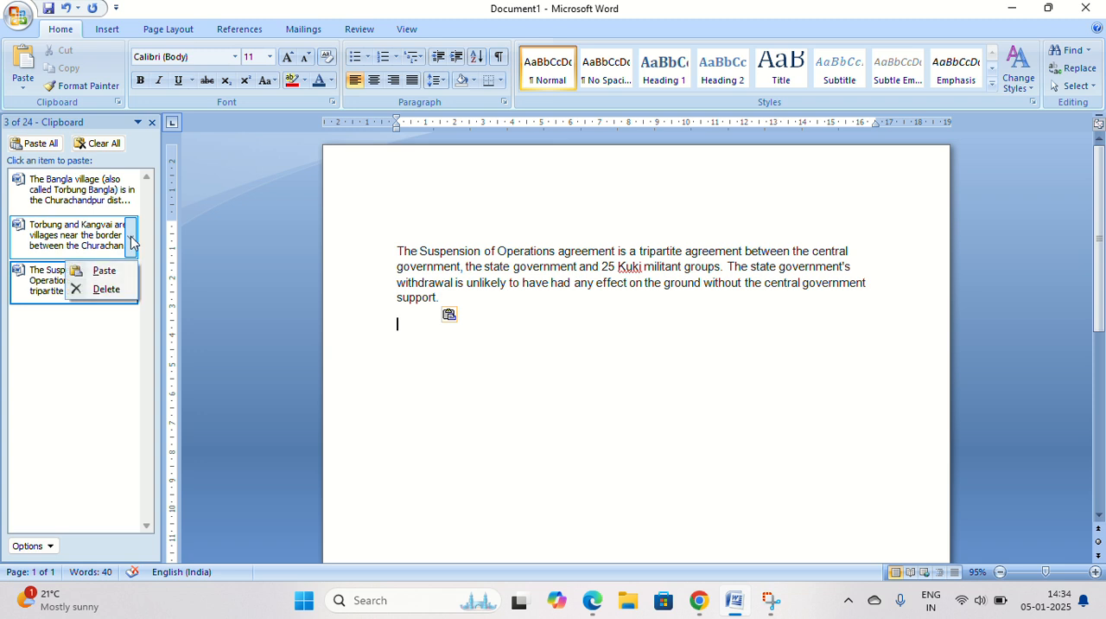
left_click(119, 271)
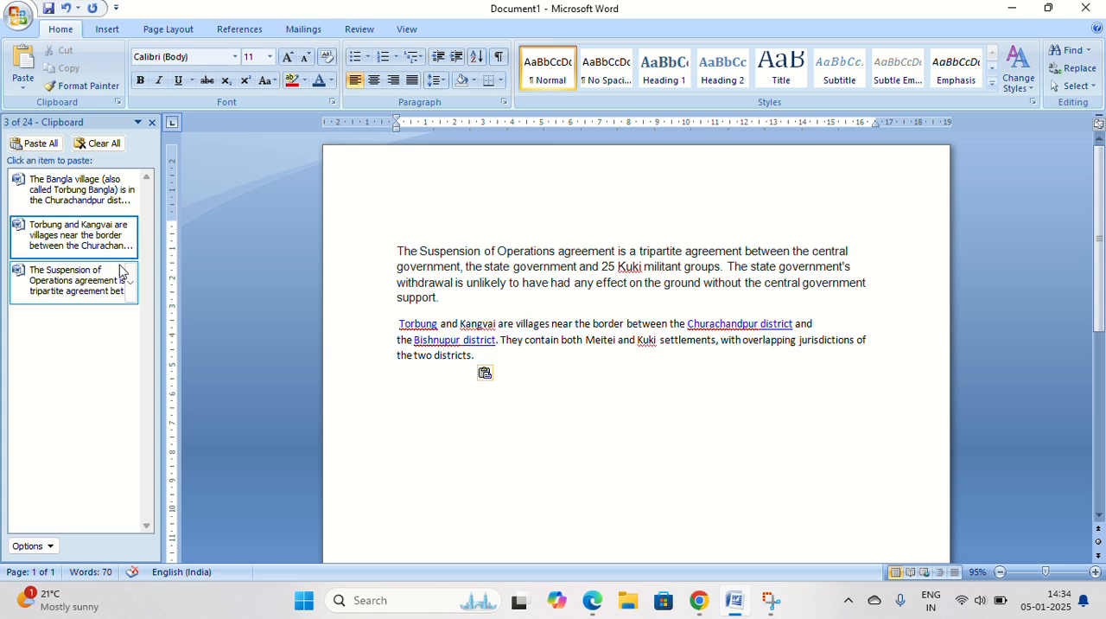
left_click(131, 191)
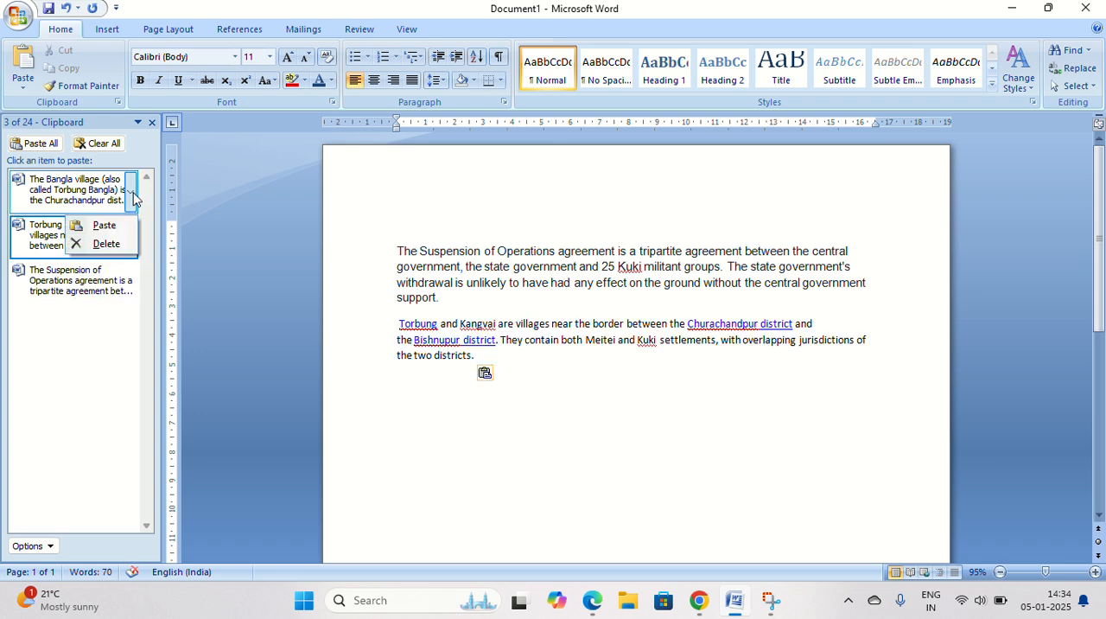
left_click(104, 225)
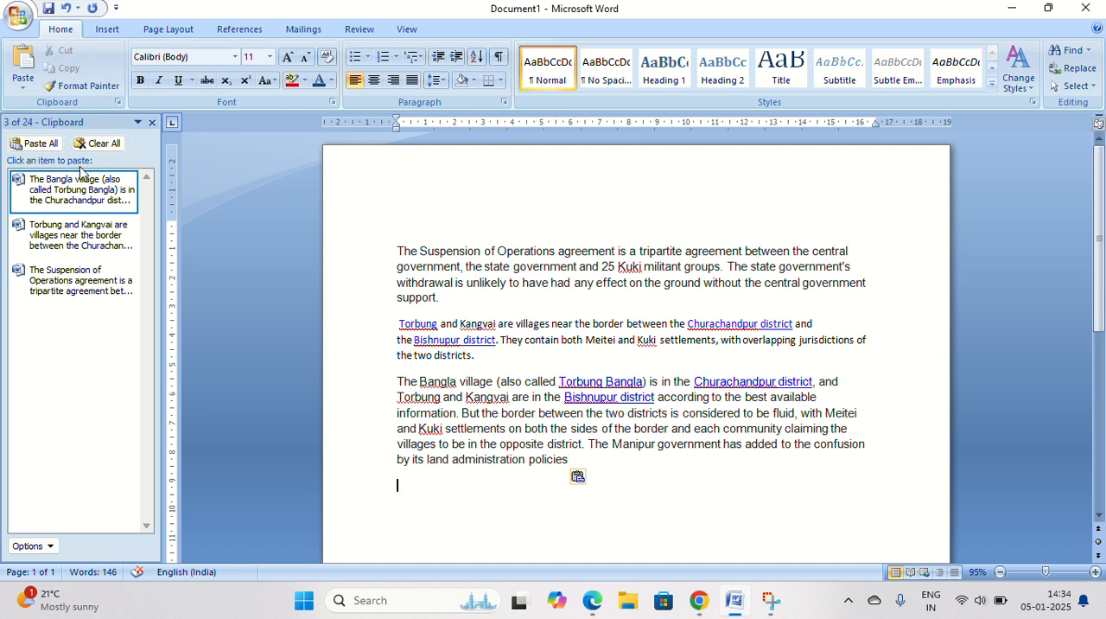
Select all and delete the document text.
key("ctrl+a")
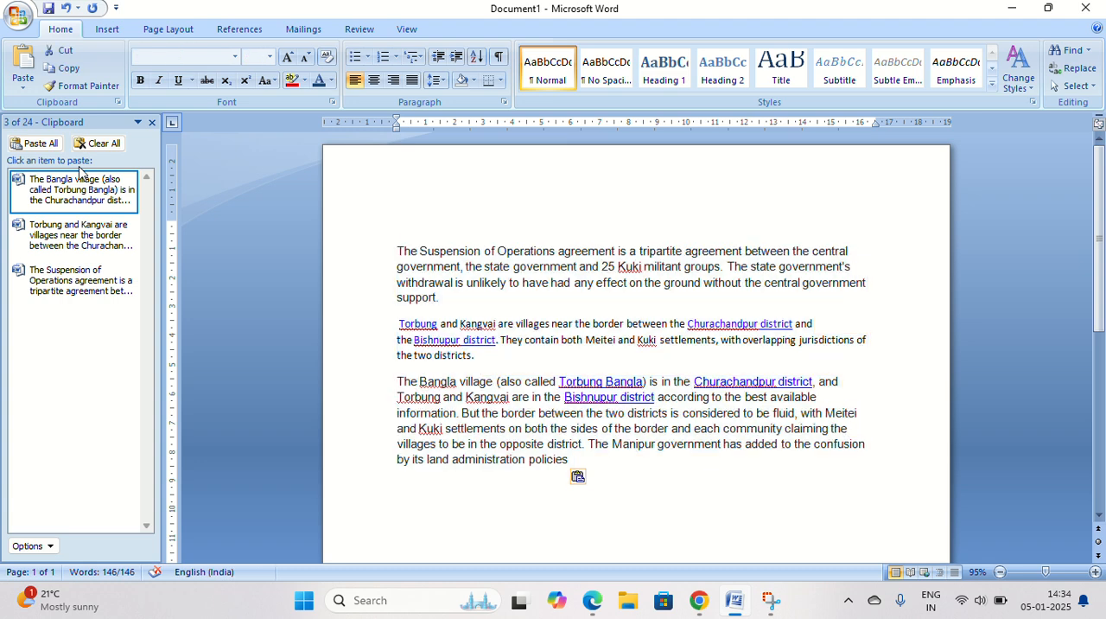
key("Delete")
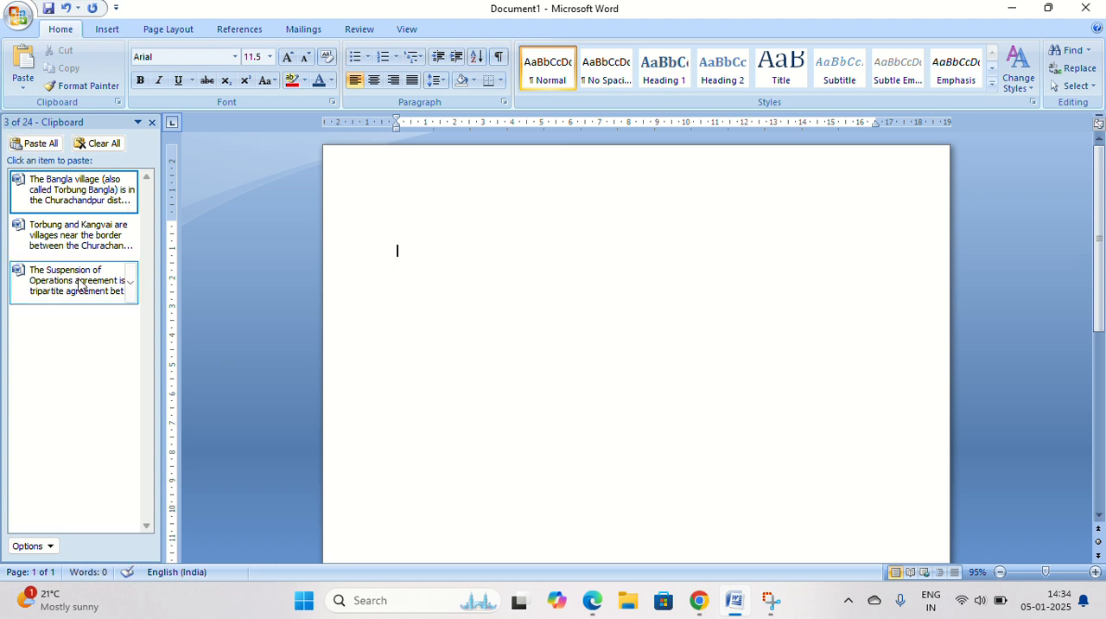
Paste all collected Office clipboard items at once.
left_click(130, 281)
left_click(128, 278)
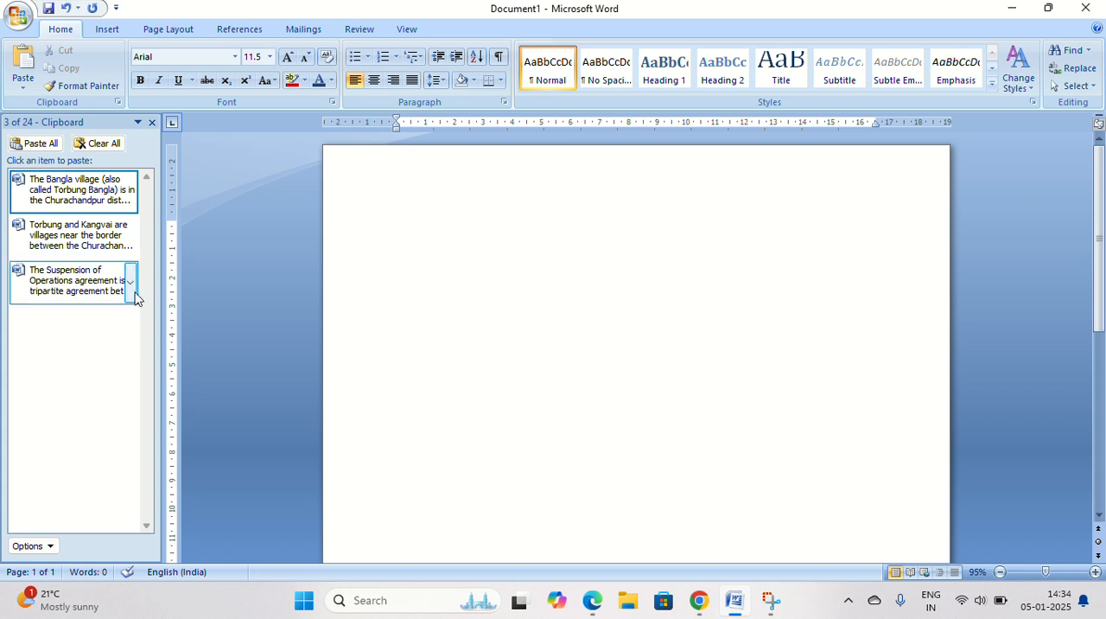
left_click(33, 145)
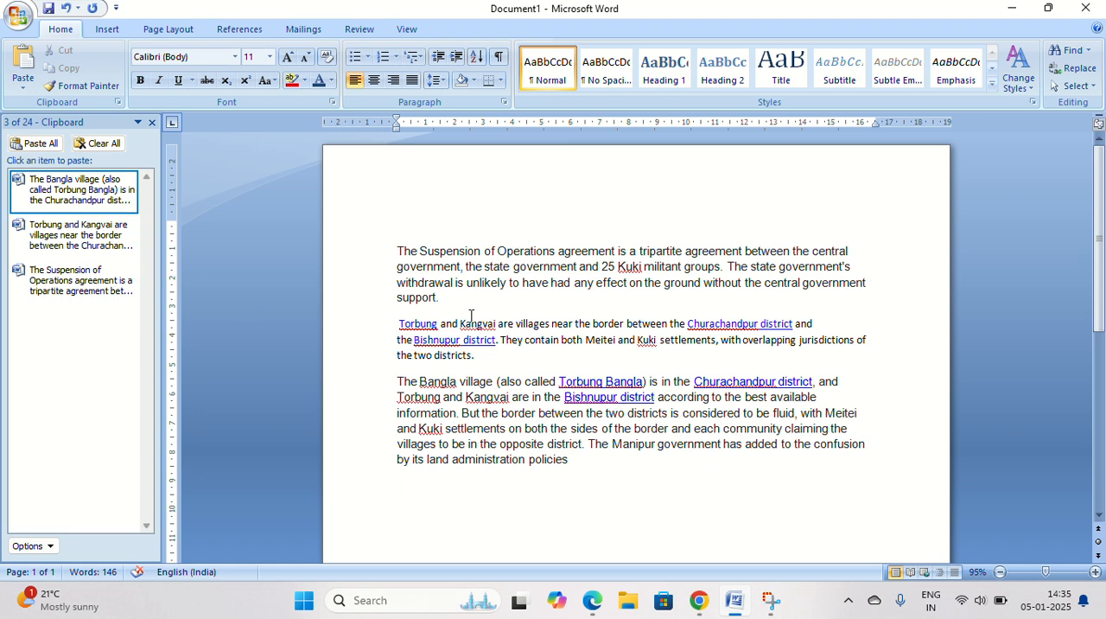
Delete all the document text and clear the Office clipboard.
key("ctrl+a")
key("Delete")
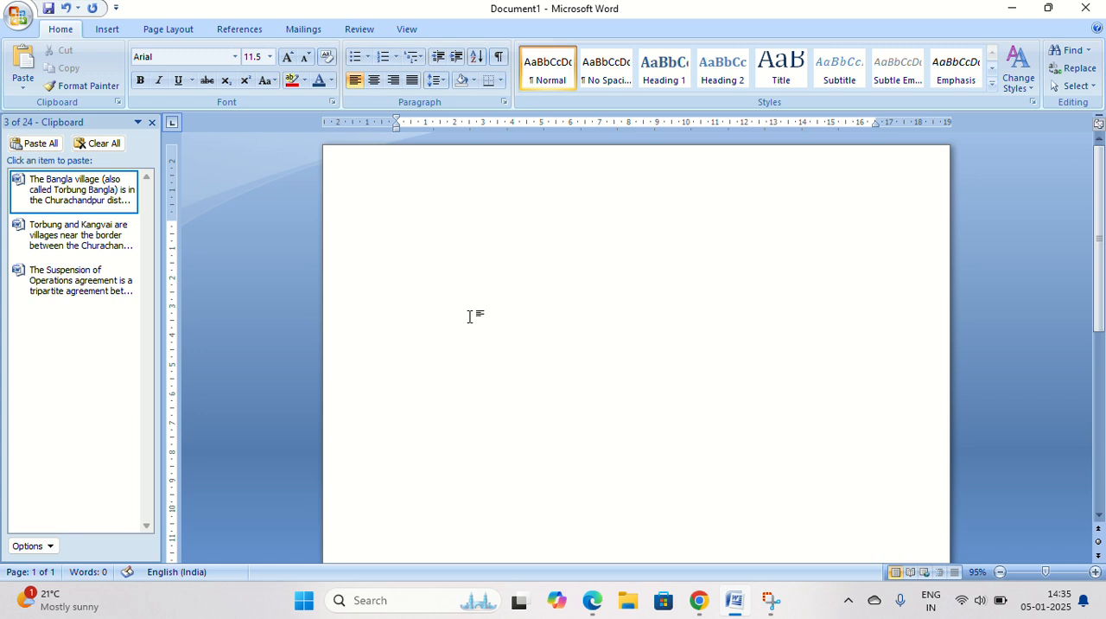
left_click(114, 143)
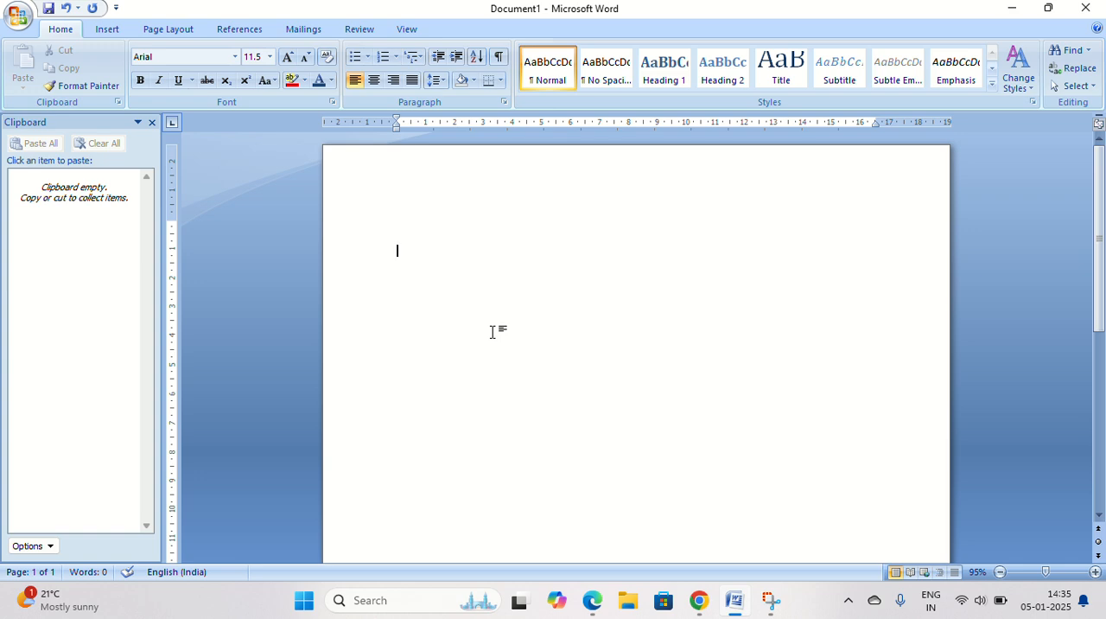
Open the Windows clipboard history and browse the copied items.
key("super")
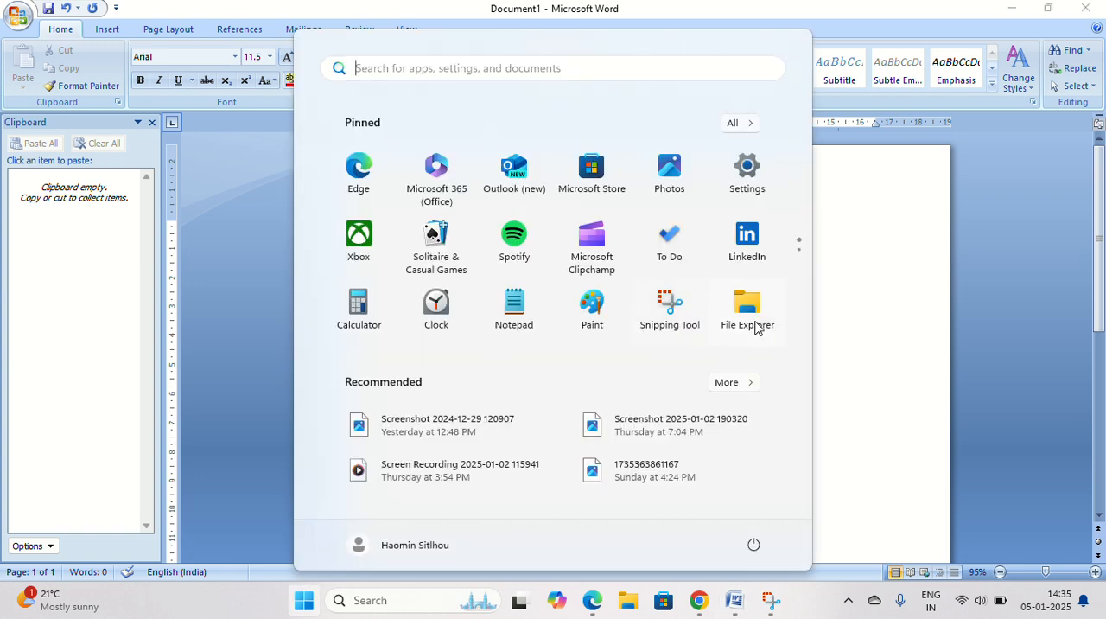
left_click(871, 323)
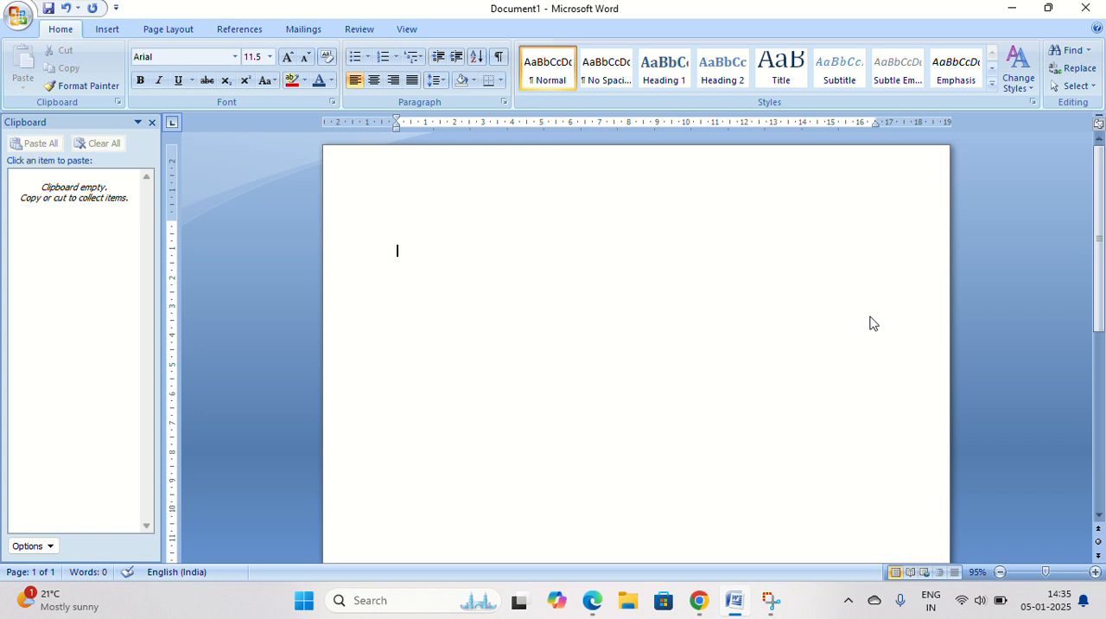
key("super+v")
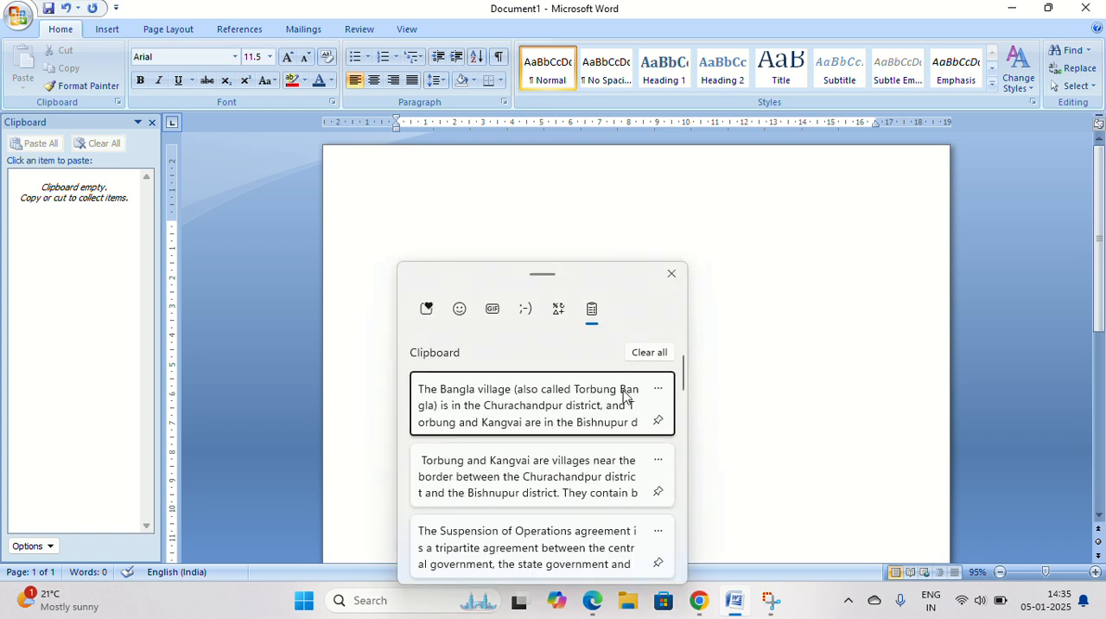
scroll(604, 488, "down", 2)
scroll(604, 488, "up", 2)
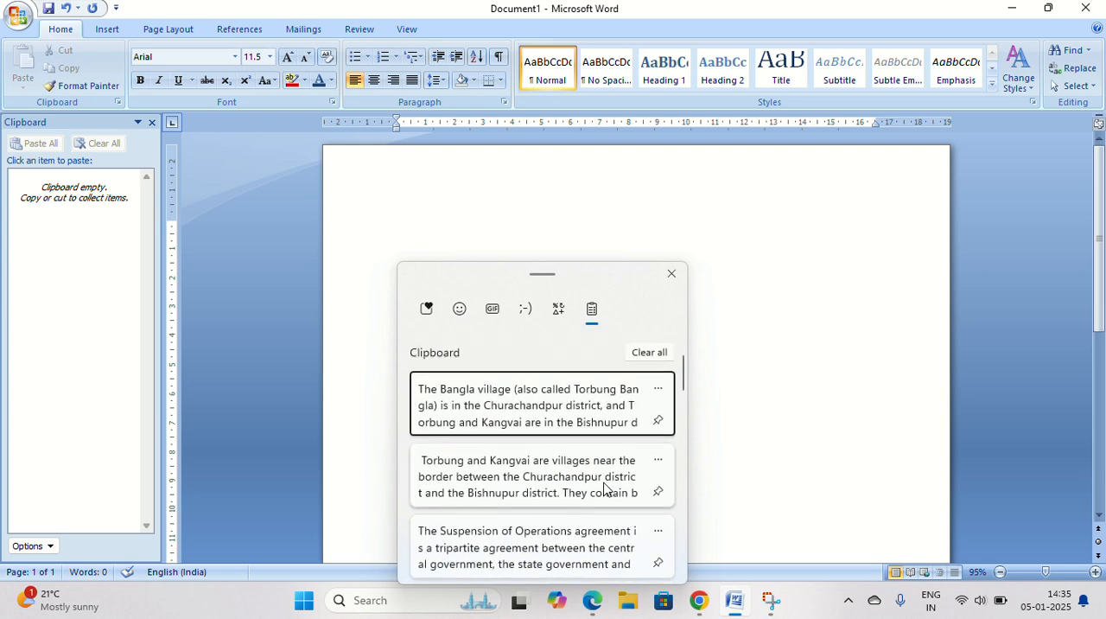
Clear the Windows clipboard history.
scroll(604, 488, "down", 1)
scroll(604, 488, "up", 2)
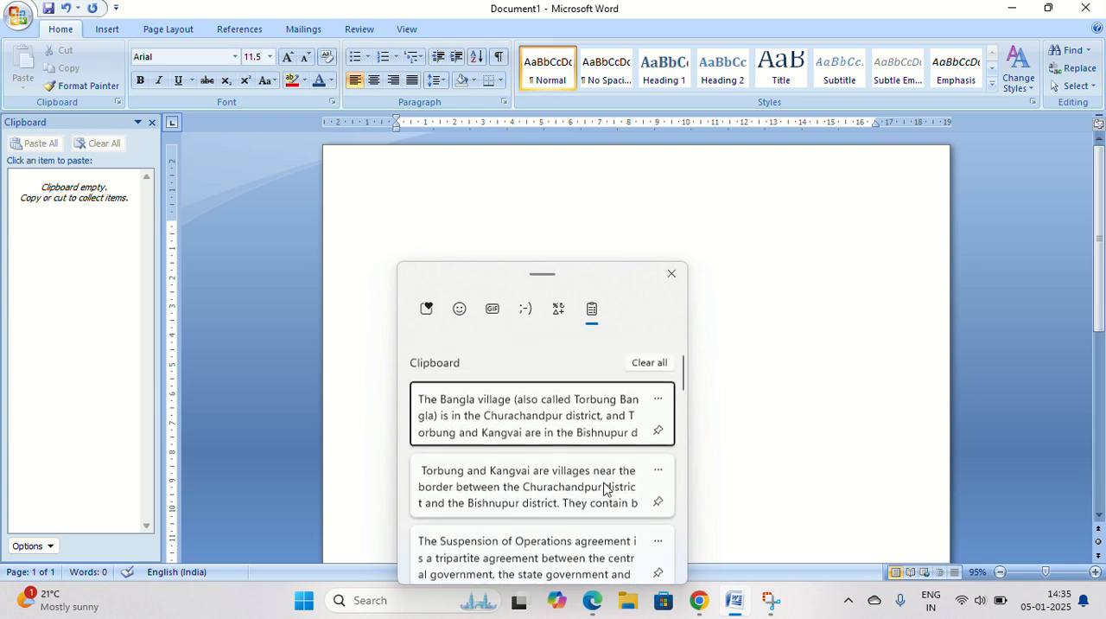
left_click(656, 357)
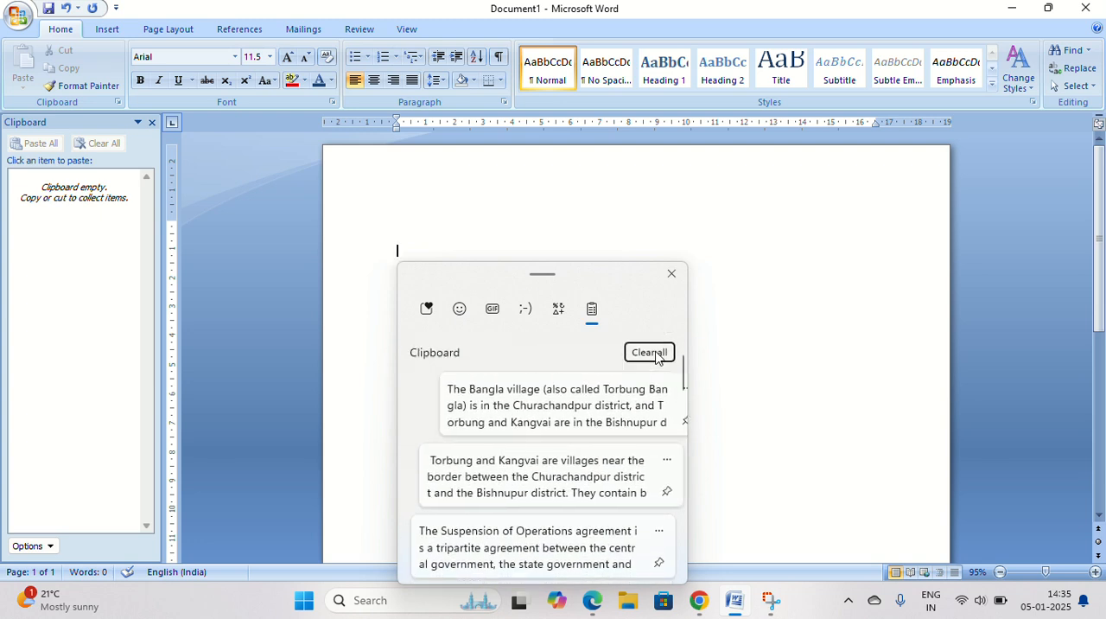
Insert the trending 'Wishing you a beautiful day' GIF from the emoji panel and clear the Office clipboard.
left_click(489, 311)
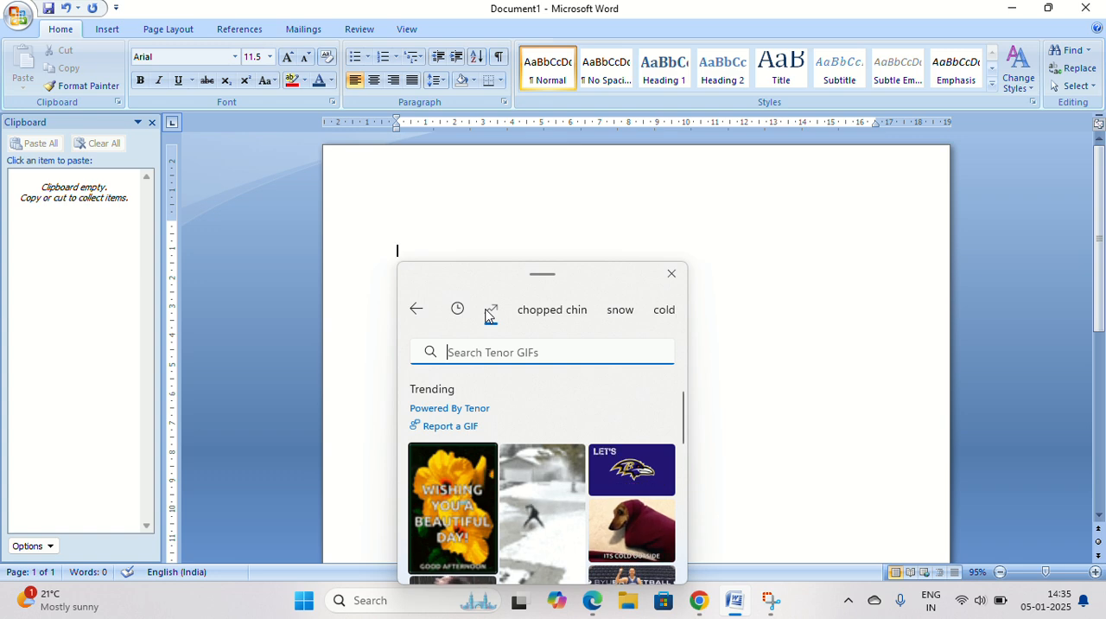
left_click(466, 488)
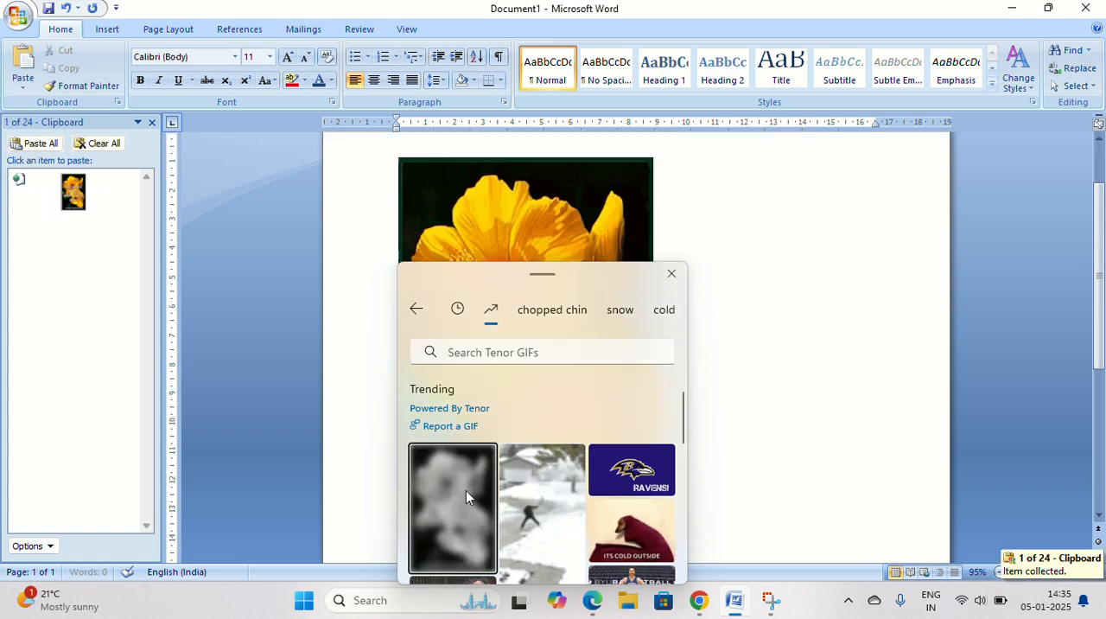
left_click(117, 143)
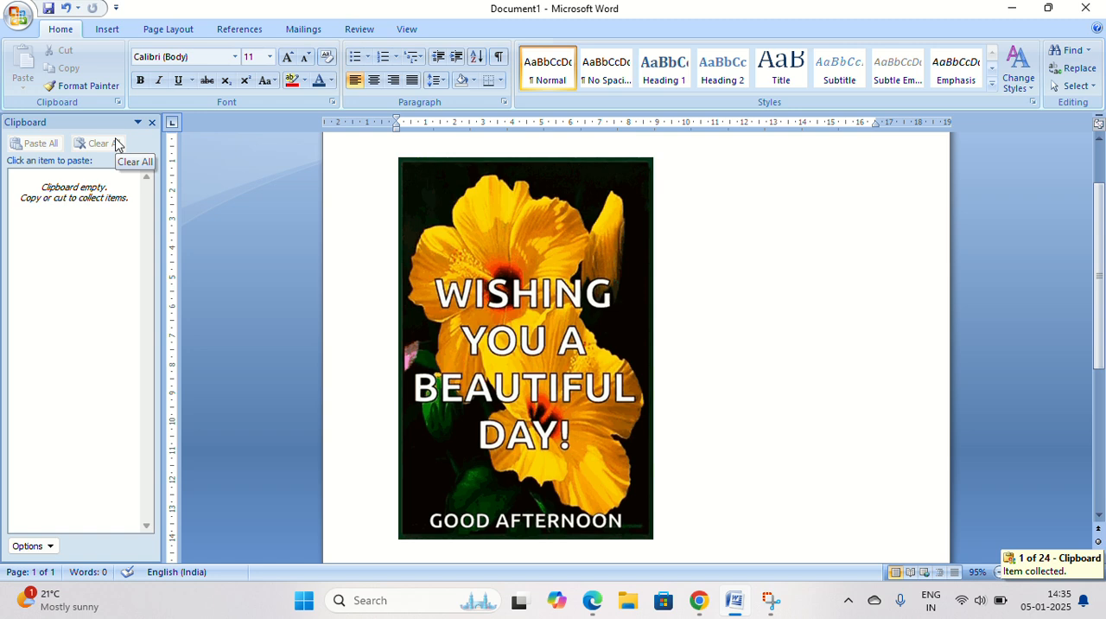
Select the GIF picture and copy it to the Office clipboard.
right_click(466, 383)
left_click(467, 385)
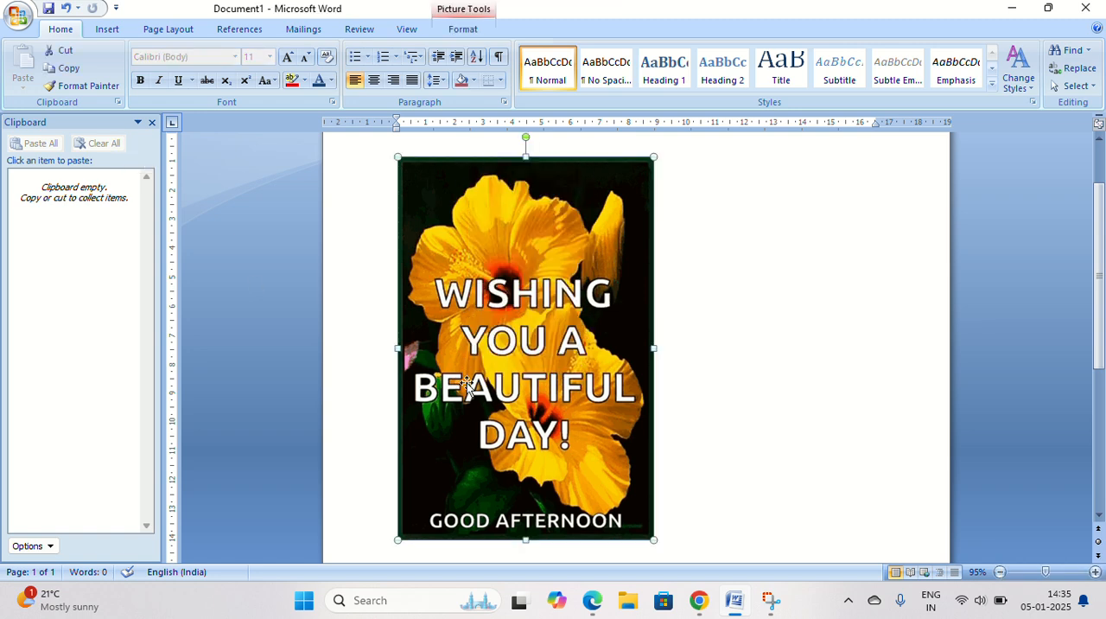
key("ctrl+c")
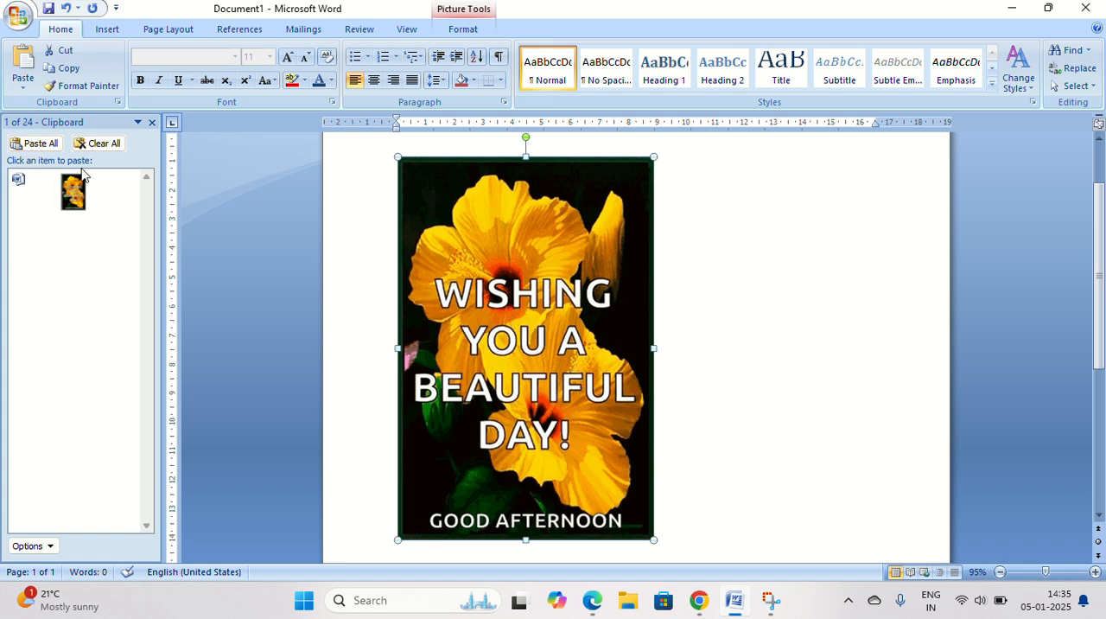
right_click(472, 333)
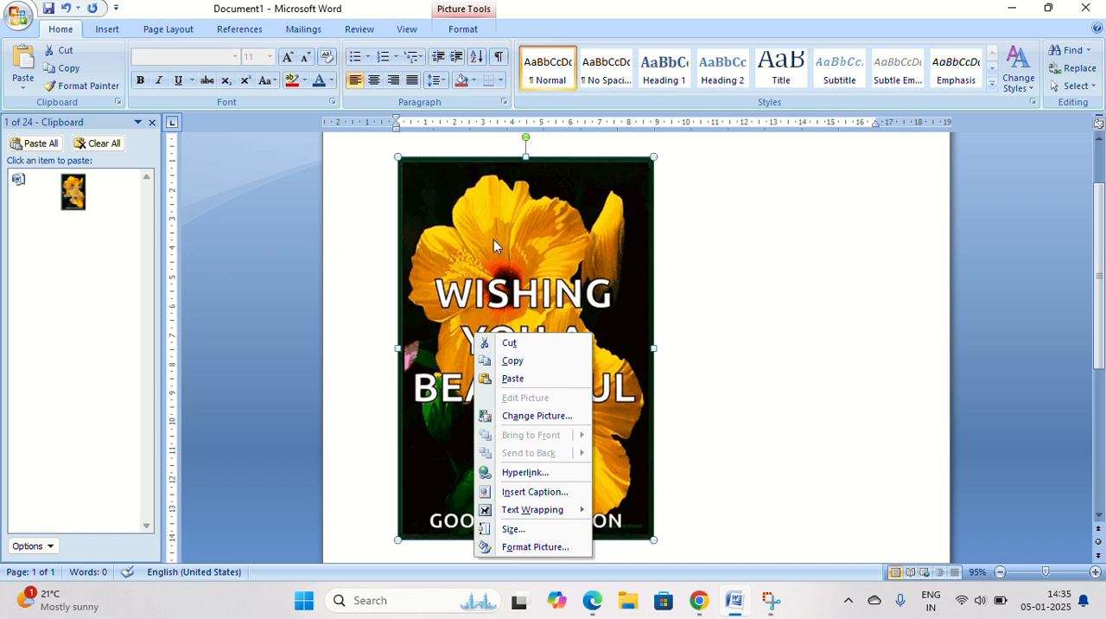
left_click(571, 269)
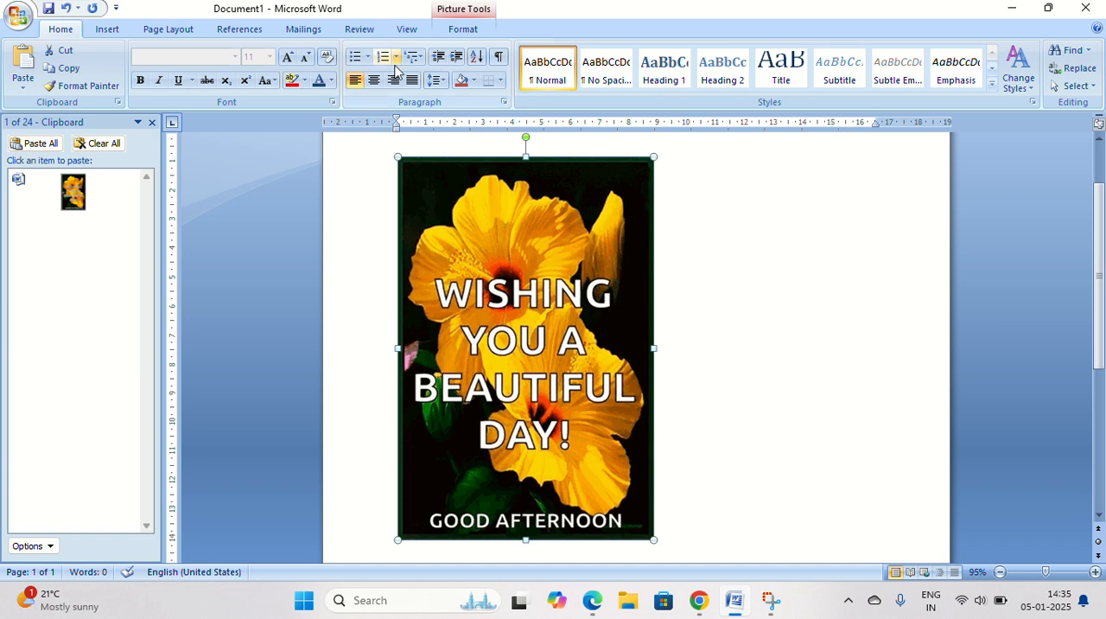
Paste the collected picture from the Office clipboard item twice.
left_click(130, 192)
left_click(124, 227)
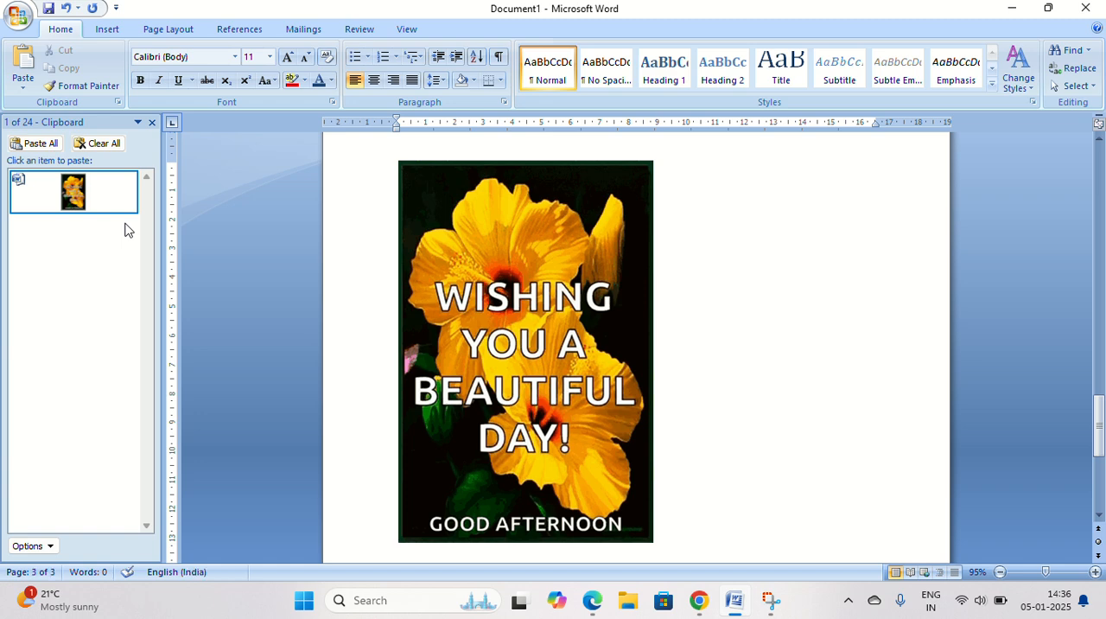
left_click(129, 197)
left_click(130, 225)
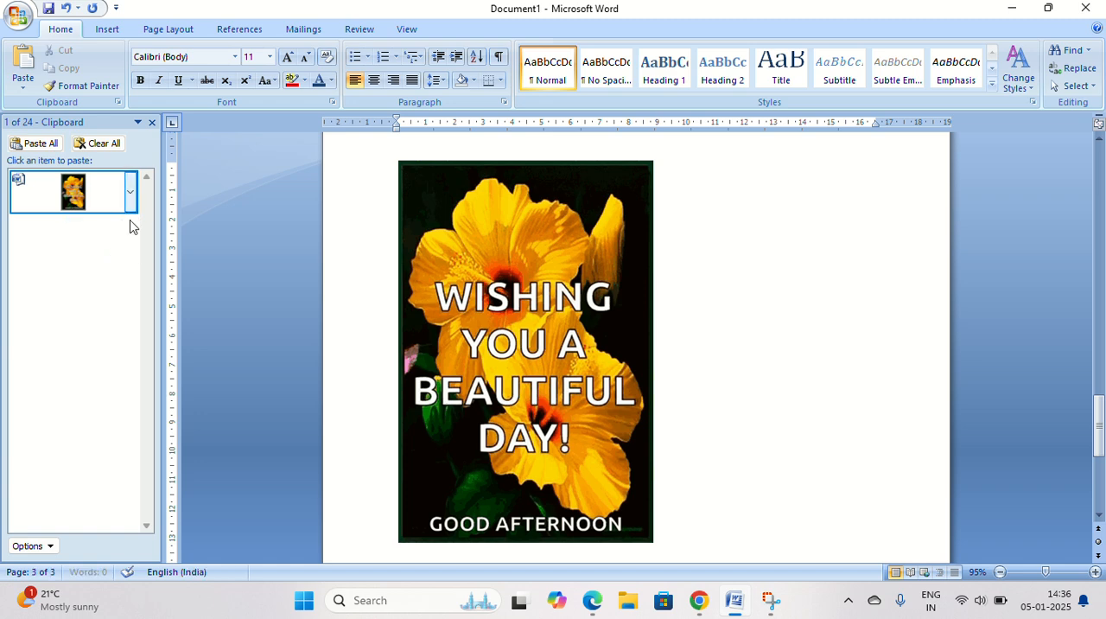
Resize the pasted picture smaller so it sits beside the first picture.
left_click(509, 311)
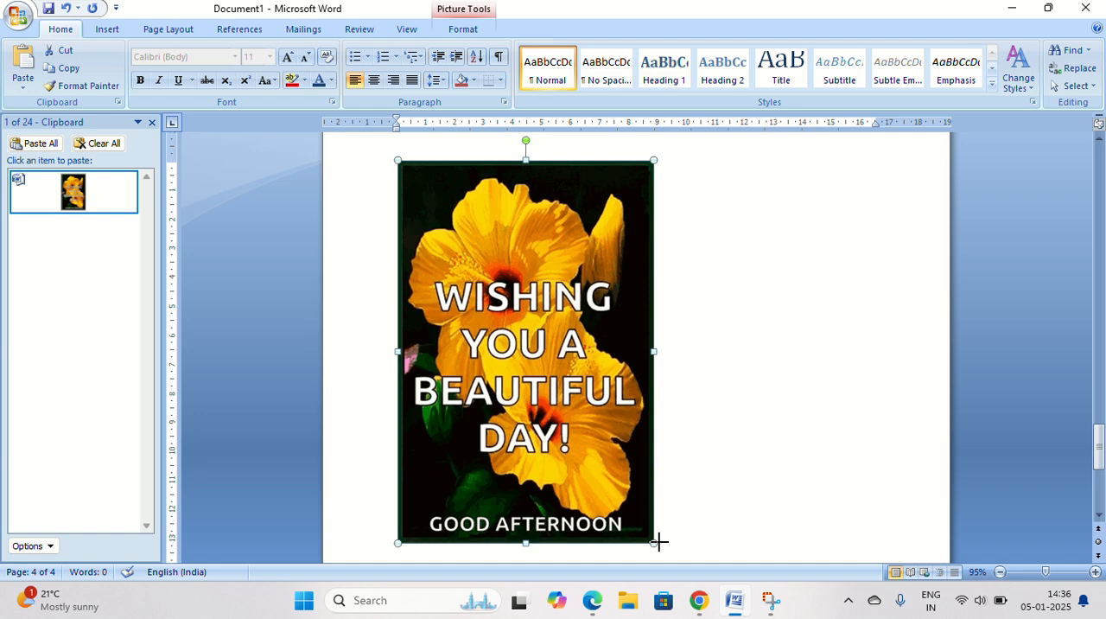
left_click_drag(659, 542, 597, 338)
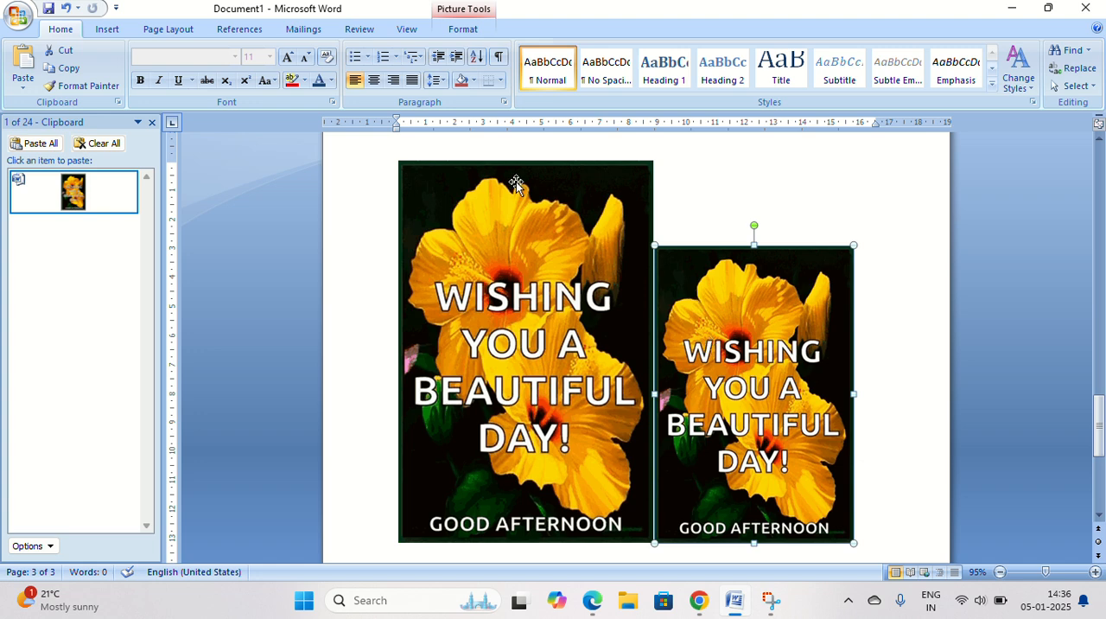
Start a new paragraph below the pictures and paste the picture there from the Office clipboard.
scroll(515, 181, "down", 5)
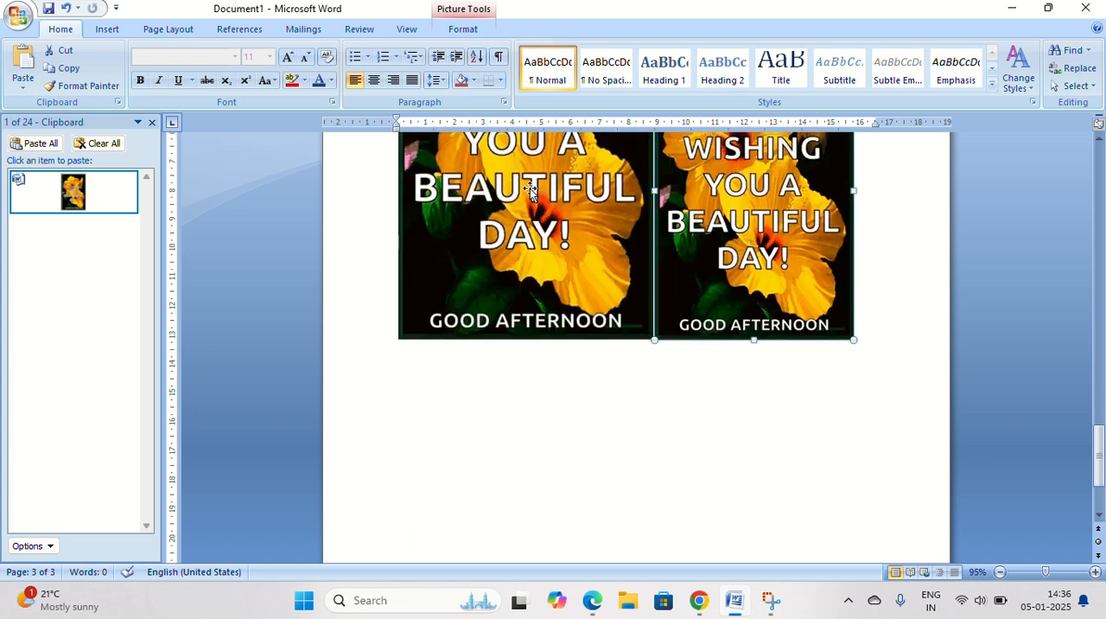
left_click(865, 330)
key("Return")
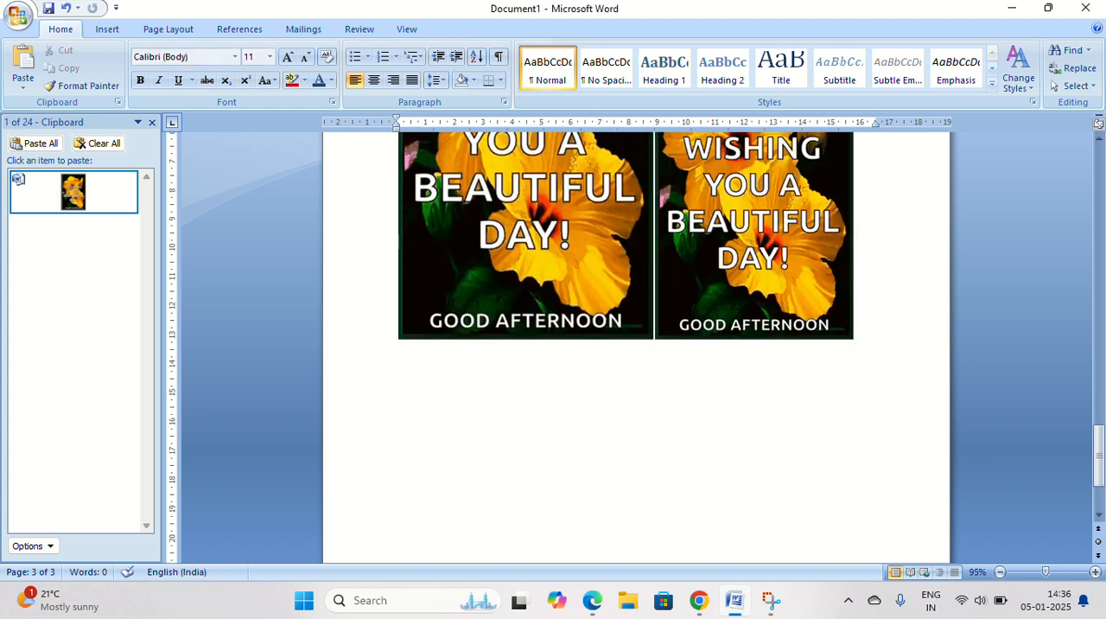
left_click(131, 191)
left_click(119, 226)
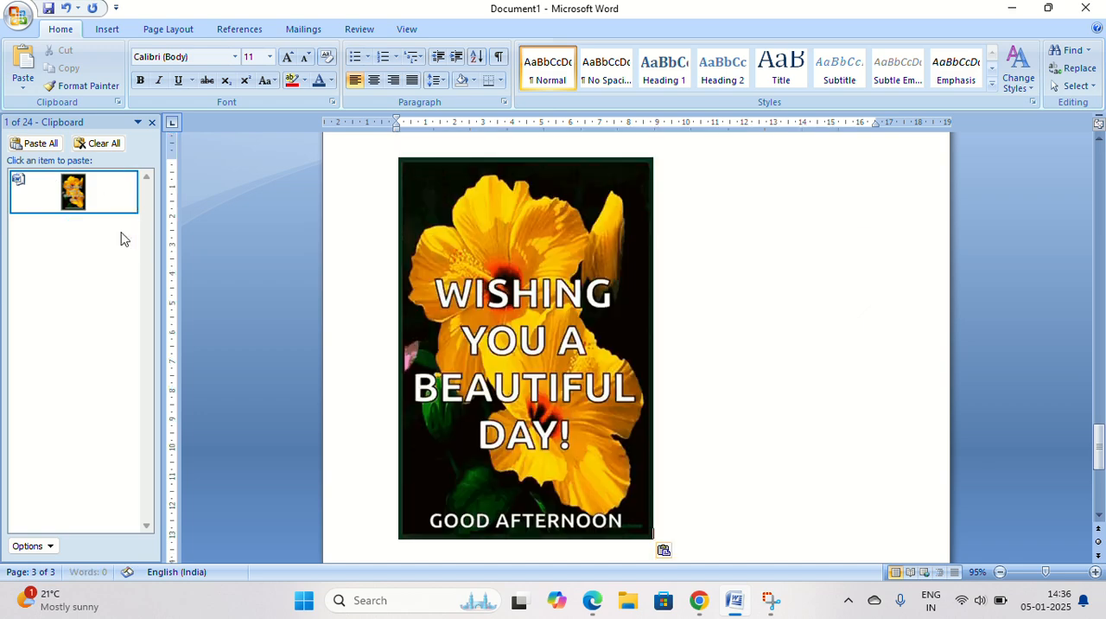
Clear all items from the Office clipboard.
scroll(578, 362, "up", 8)
scroll(578, 362, "up", 3)
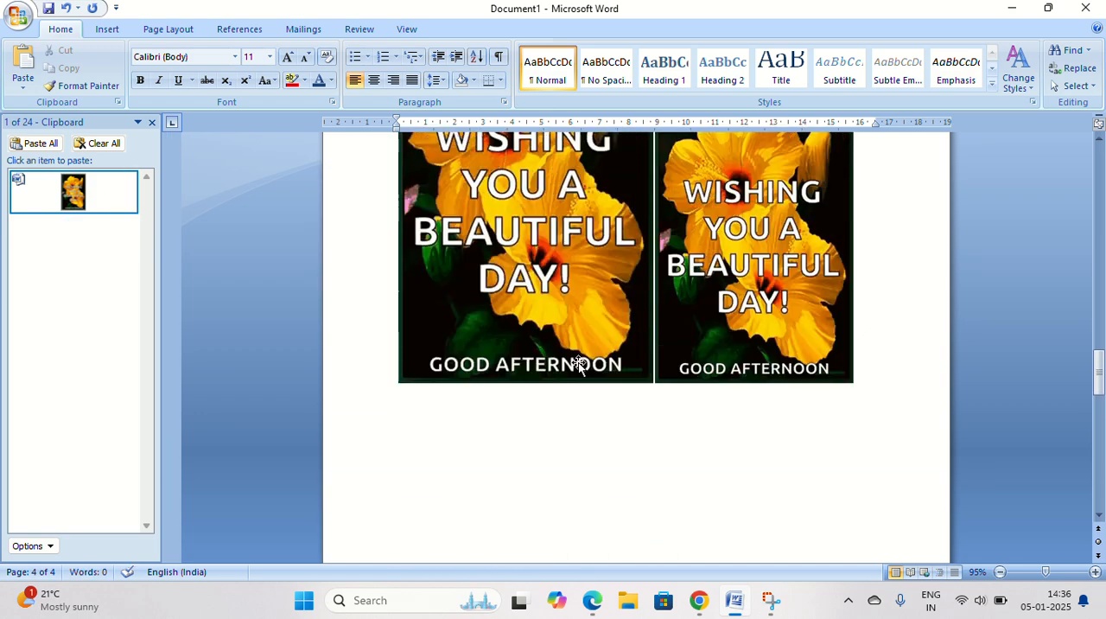
scroll(578, 362, "down", 7)
scroll(577, 362, "up", 6)
scroll(578, 362, "down", 7)
scroll(577, 362, "down", 8)
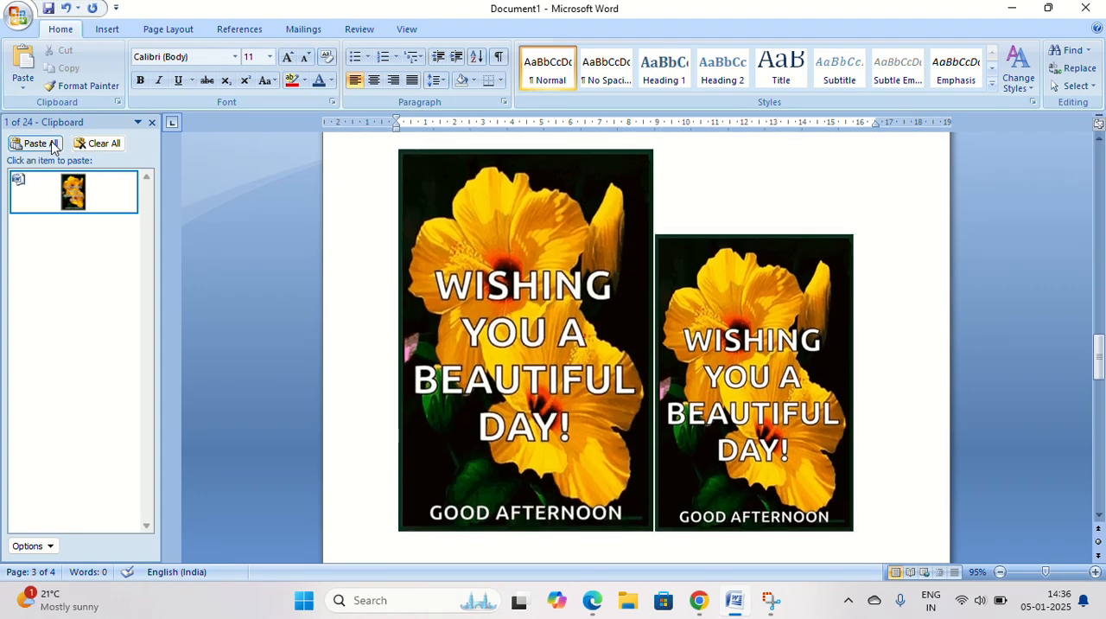
left_click(104, 144)
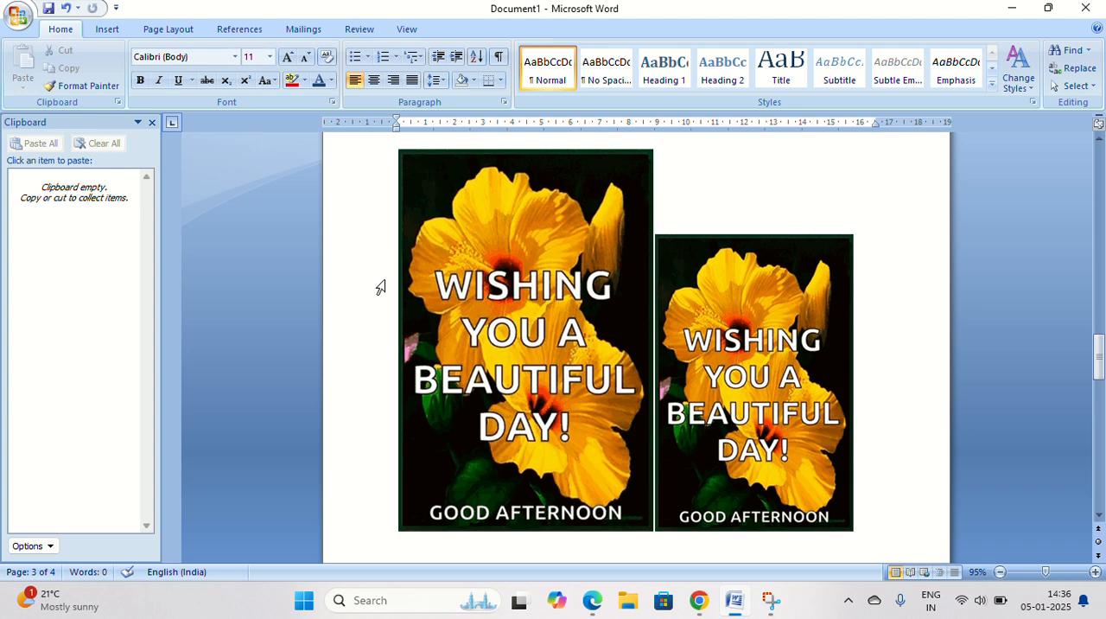
Cut the two side-by-side pictures into the Office clipboard.
left_click(543, 337)
right_click(543, 337)
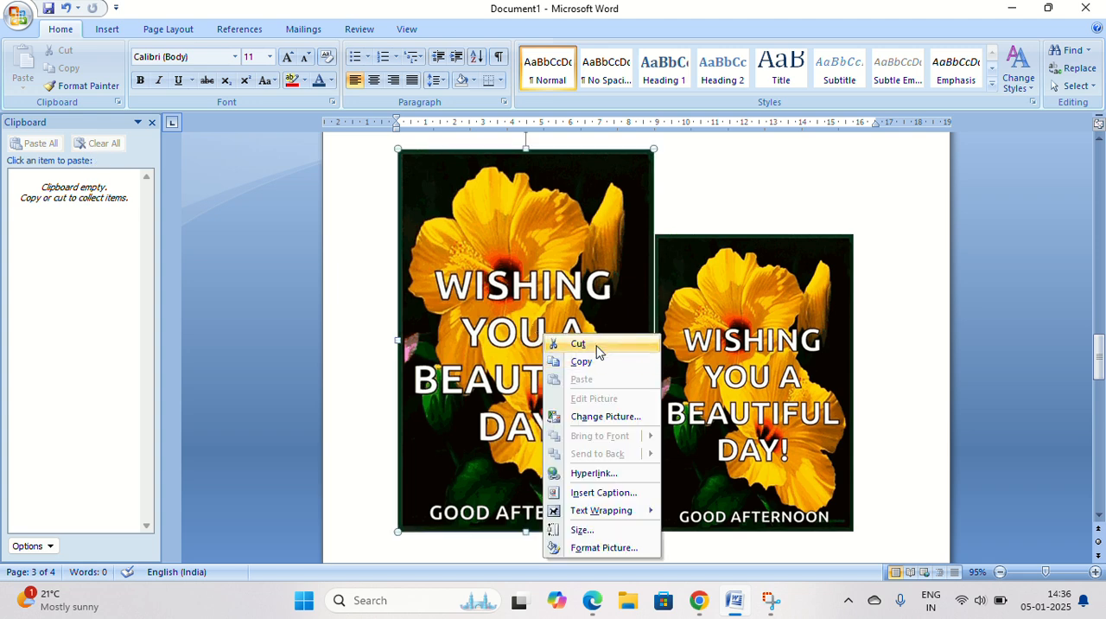
left_click(577, 343)
right_click(711, 353)
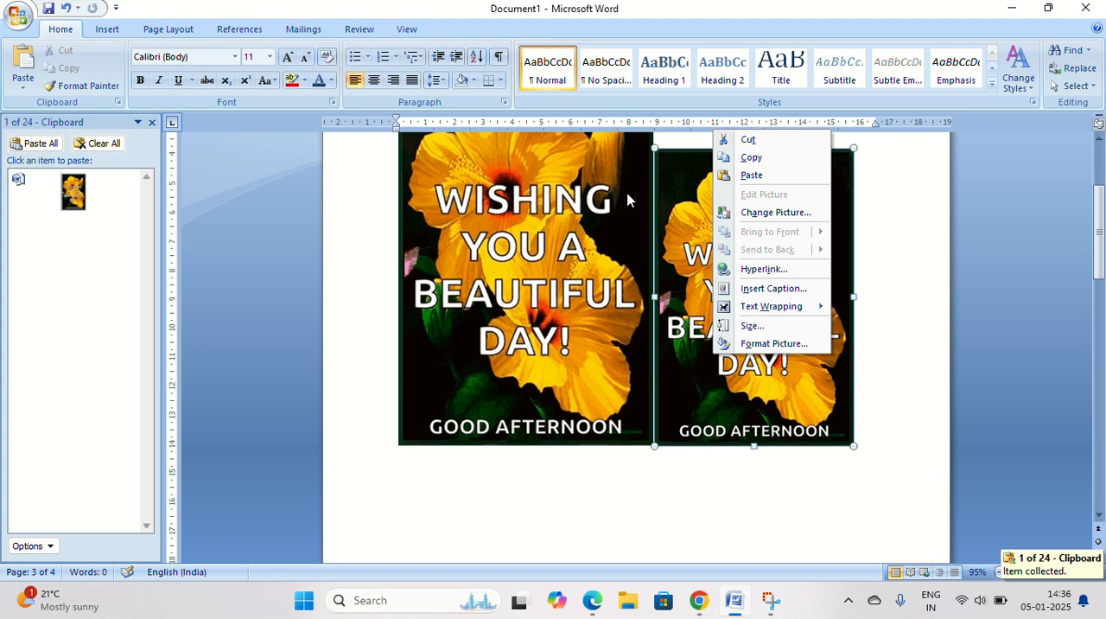
left_click(780, 140)
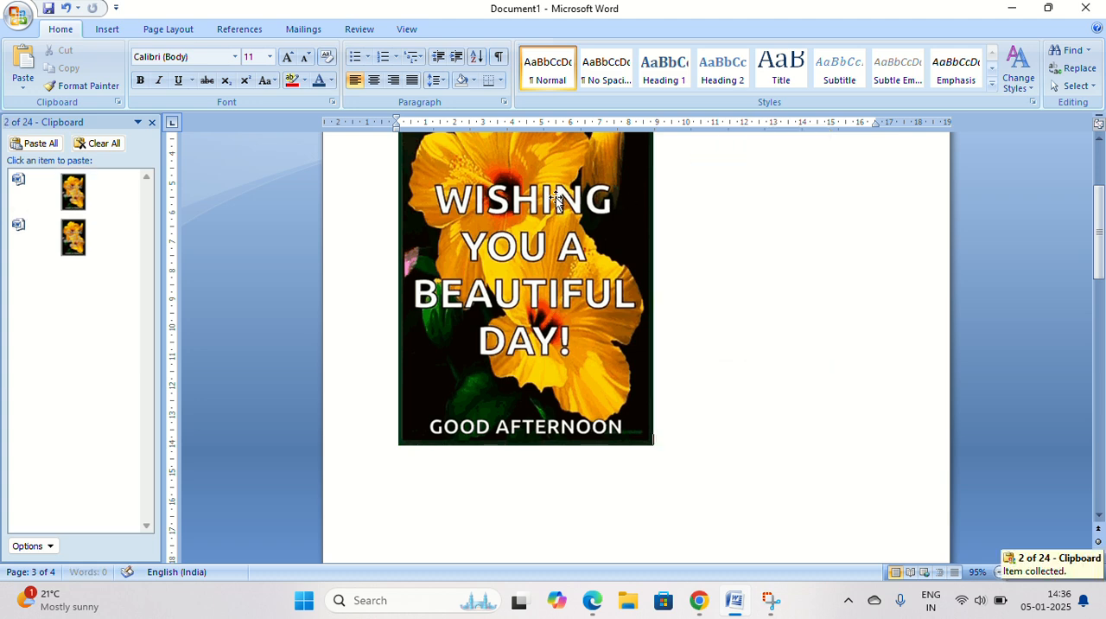
Copy and then cut the remaining picture into the Office clipboard.
right_click(533, 216)
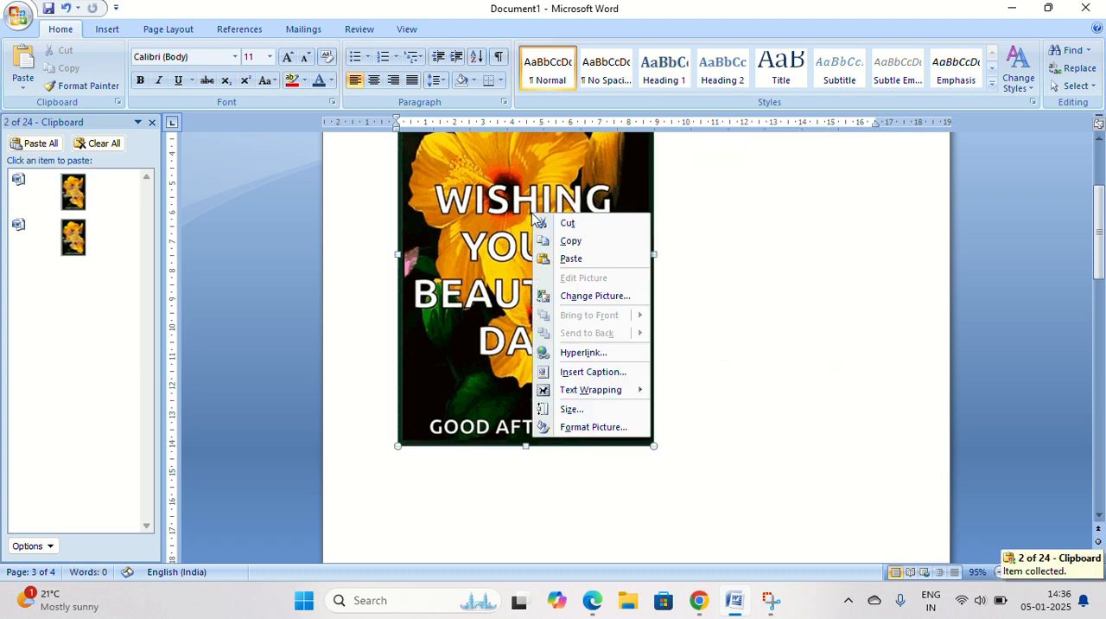
left_click(570, 240)
right_click(577, 221)
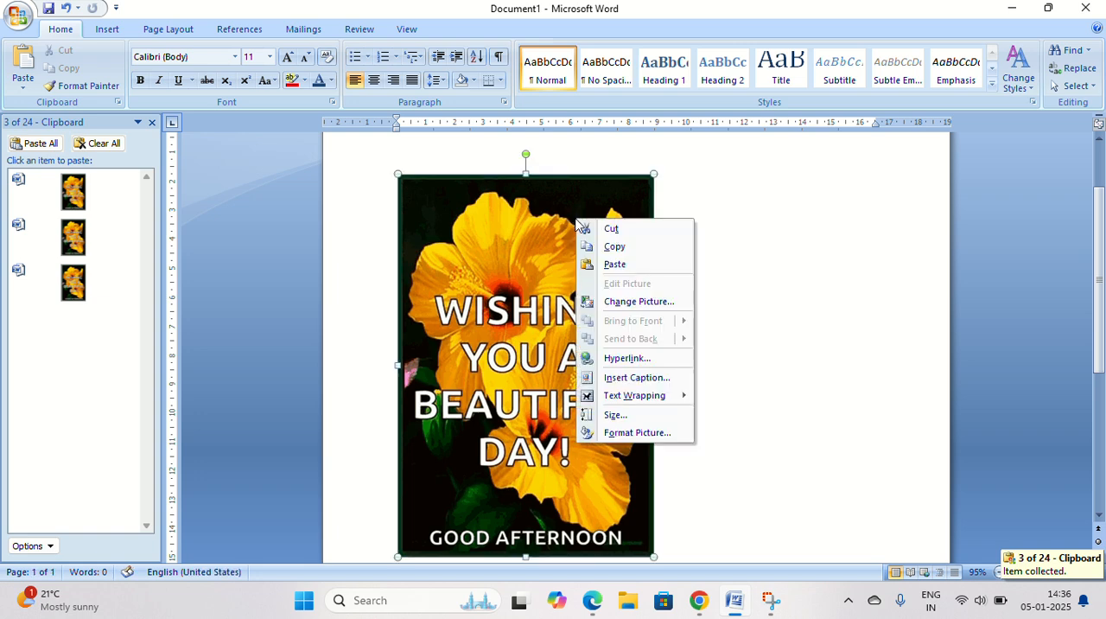
left_click(611, 228)
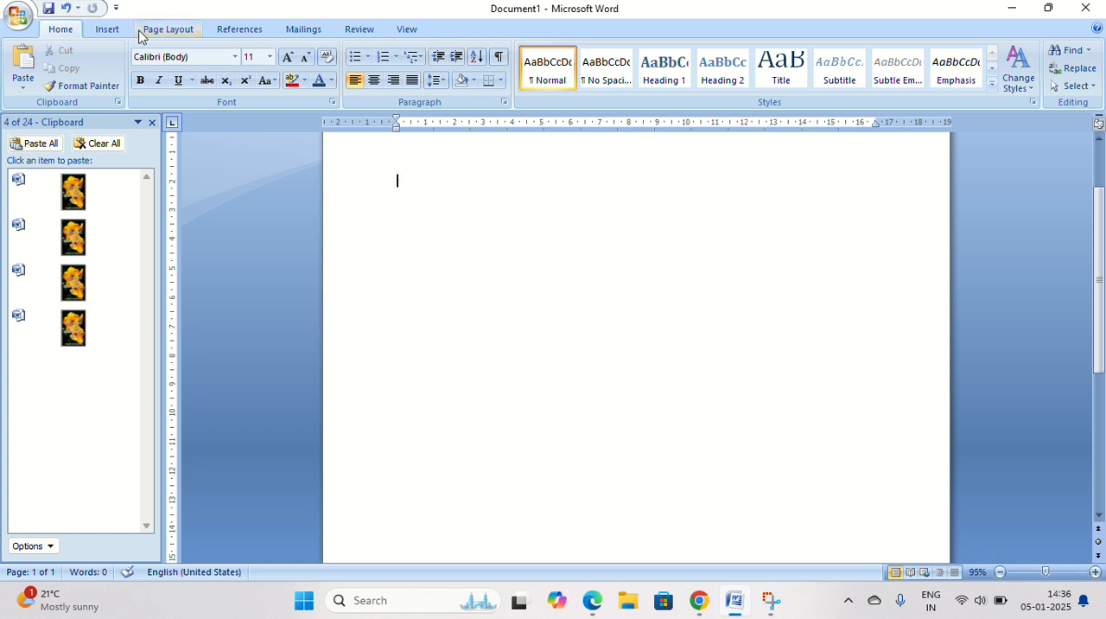
left_click(107, 30)
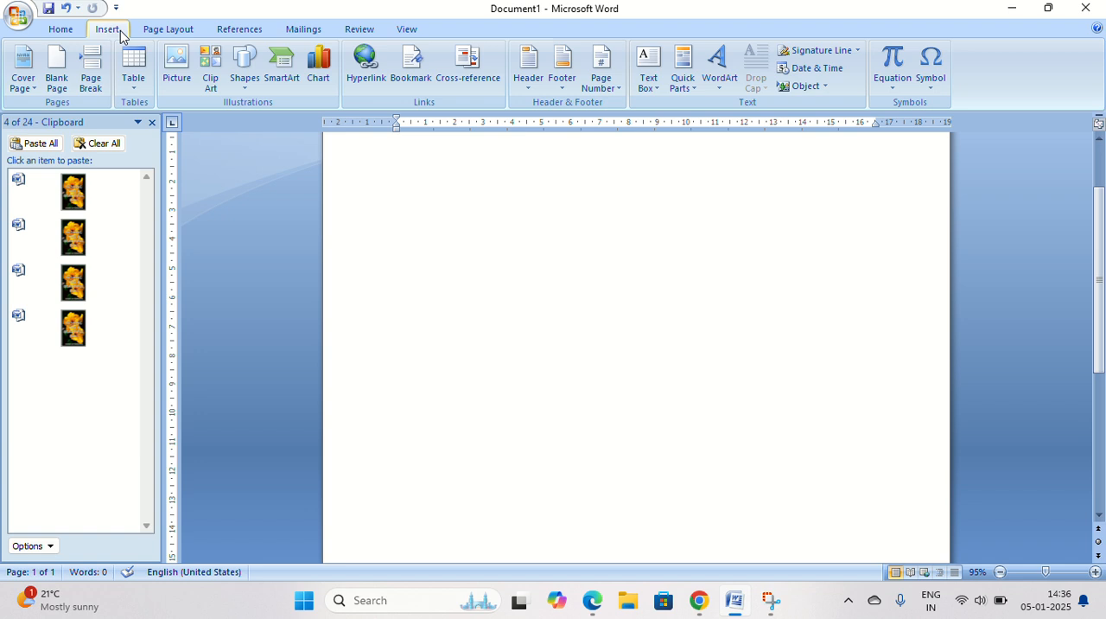
left_click(166, 31)
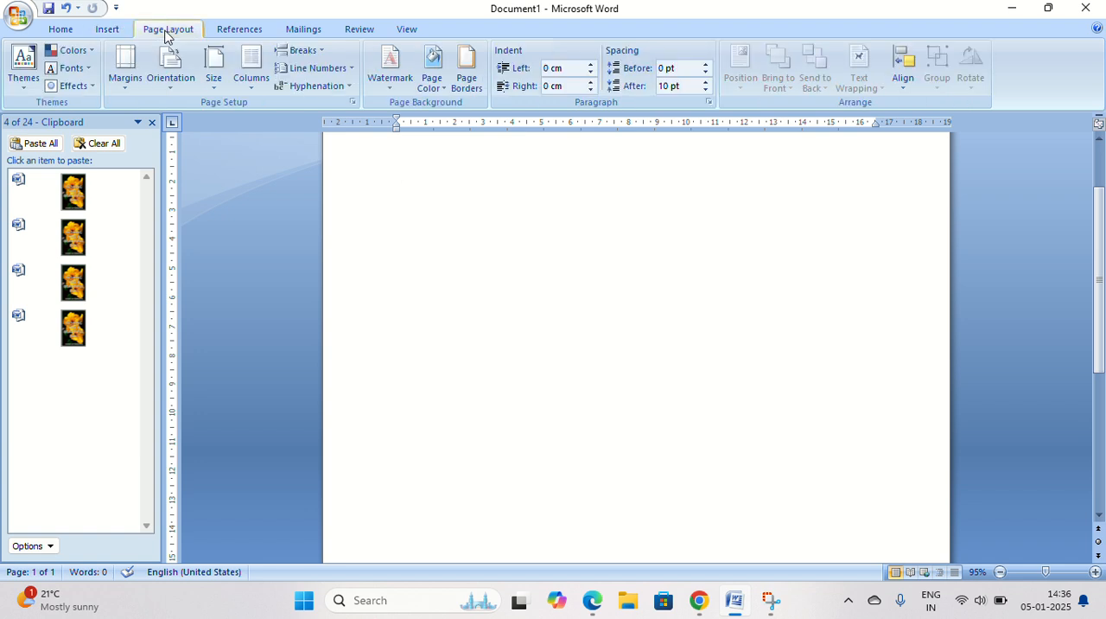
left_click(245, 30)
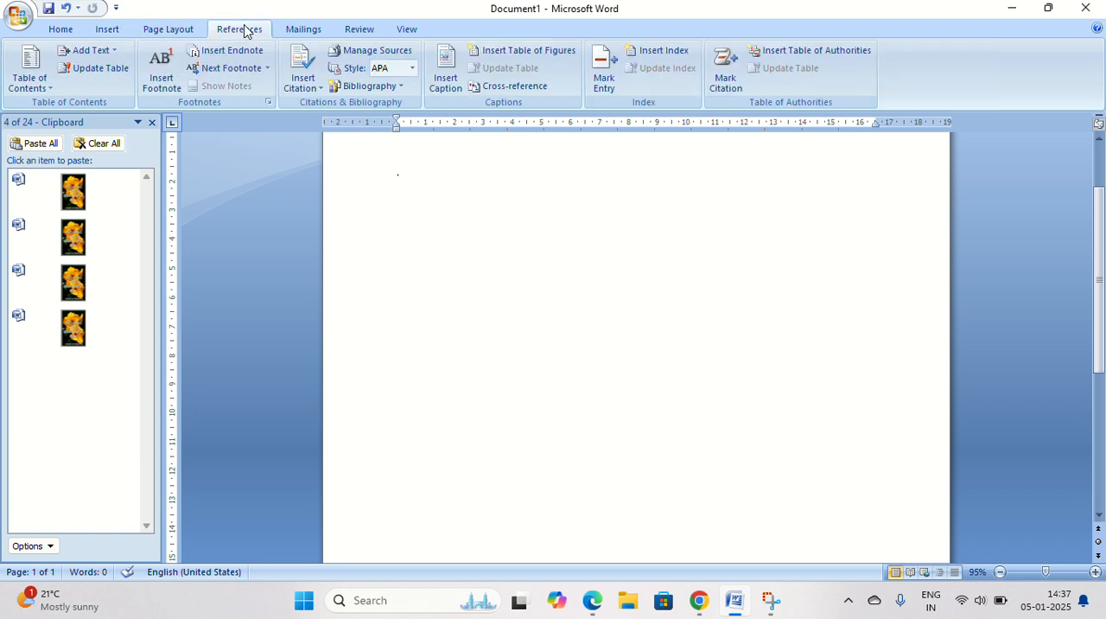
left_click(312, 28)
left_click(356, 28)
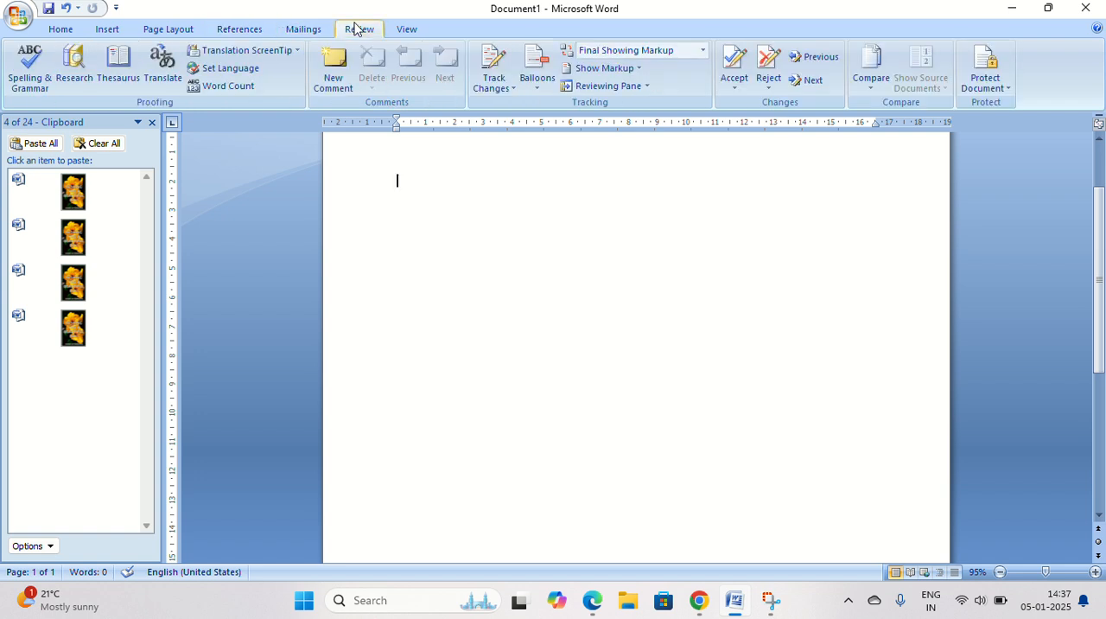
left_click(407, 31)
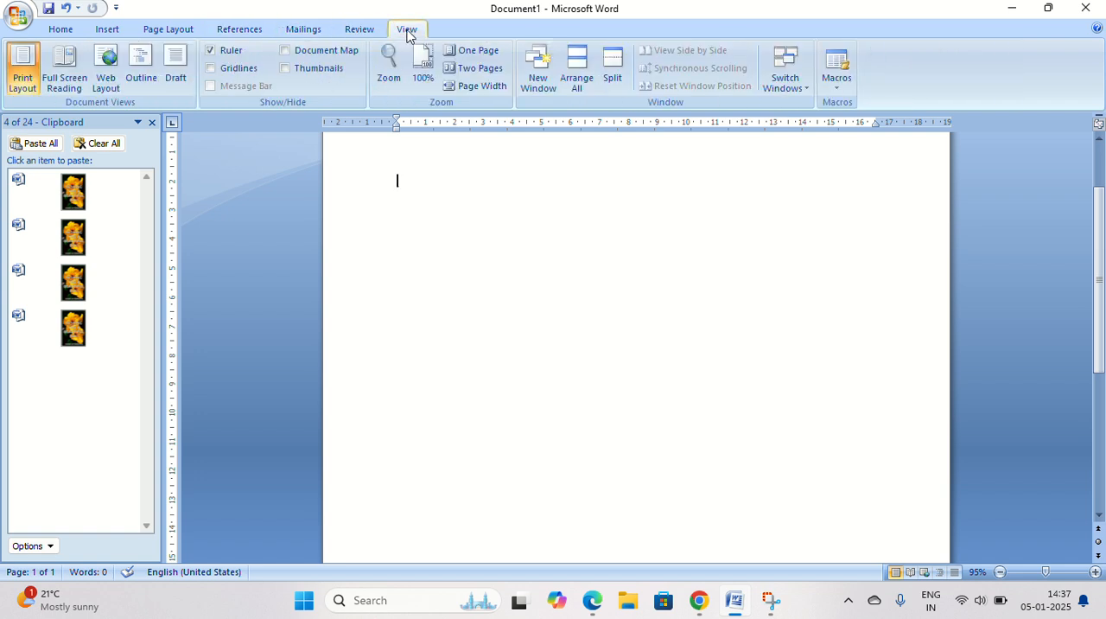
left_click(363, 28)
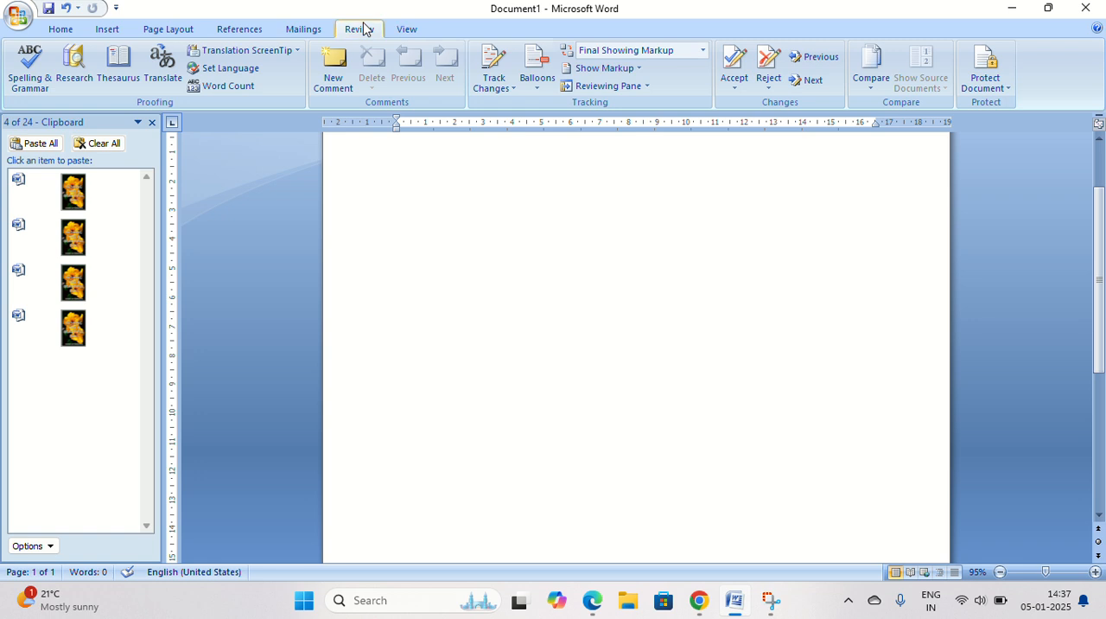
left_click(315, 29)
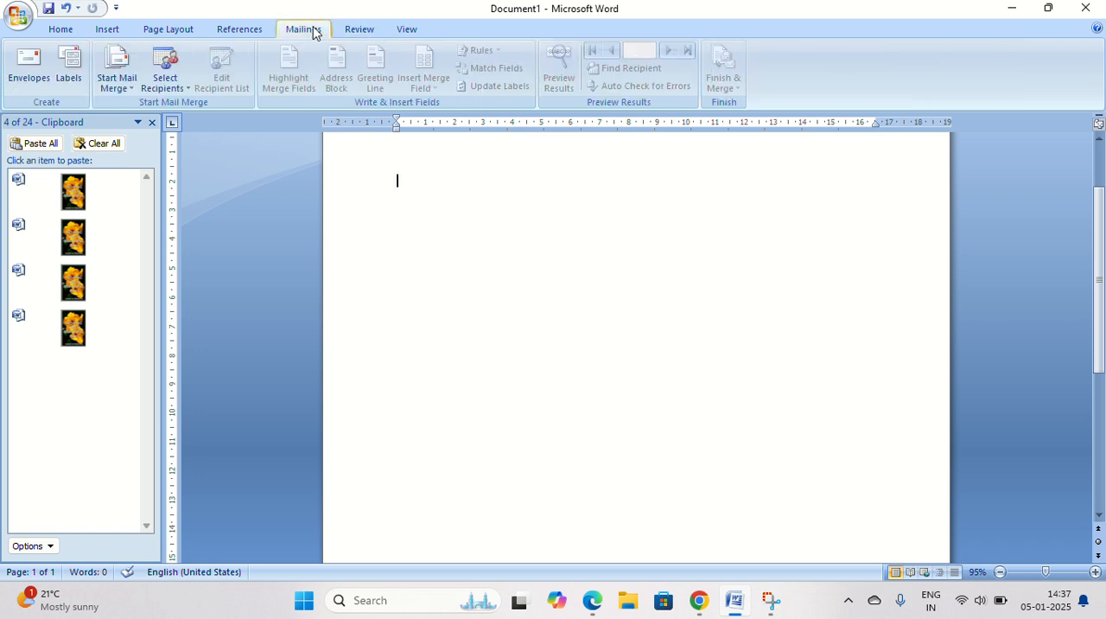
left_click(240, 30)
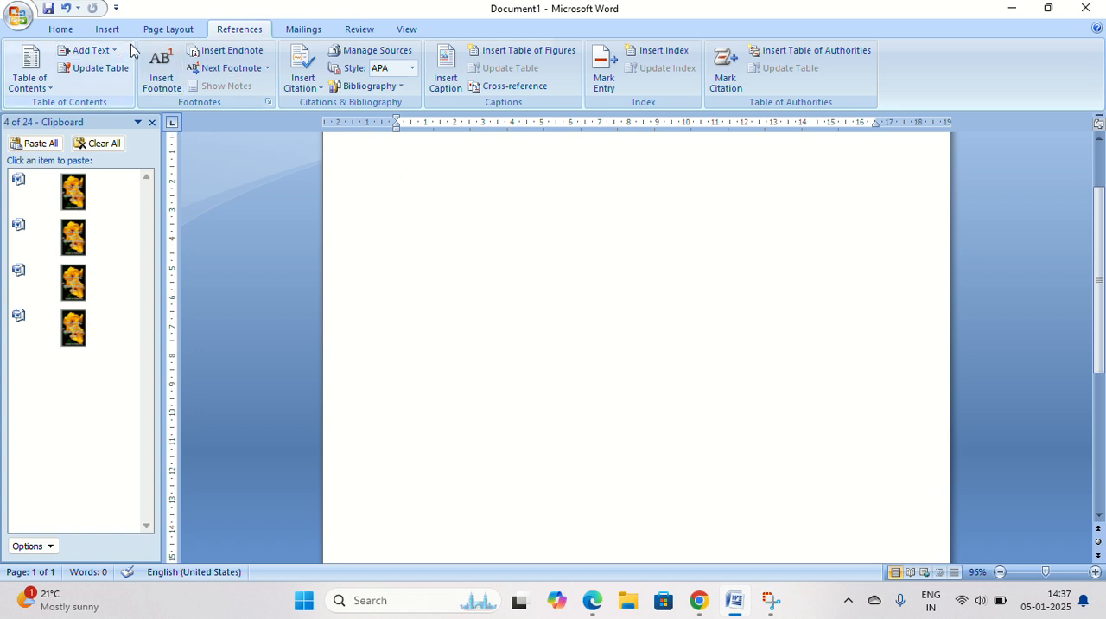
left_click(158, 38)
left_click(105, 29)
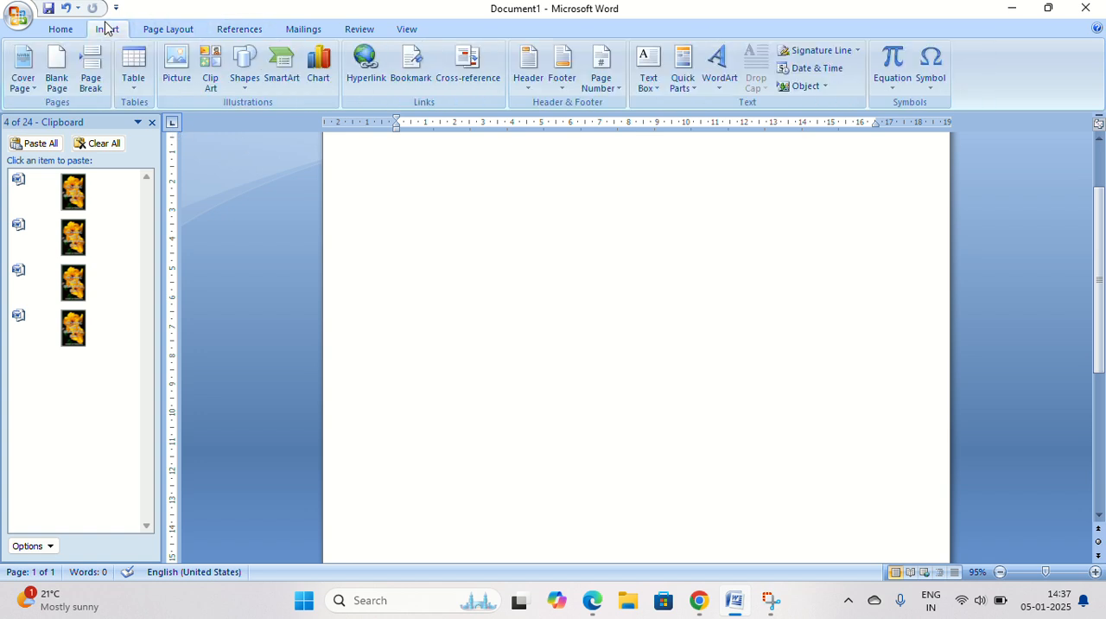